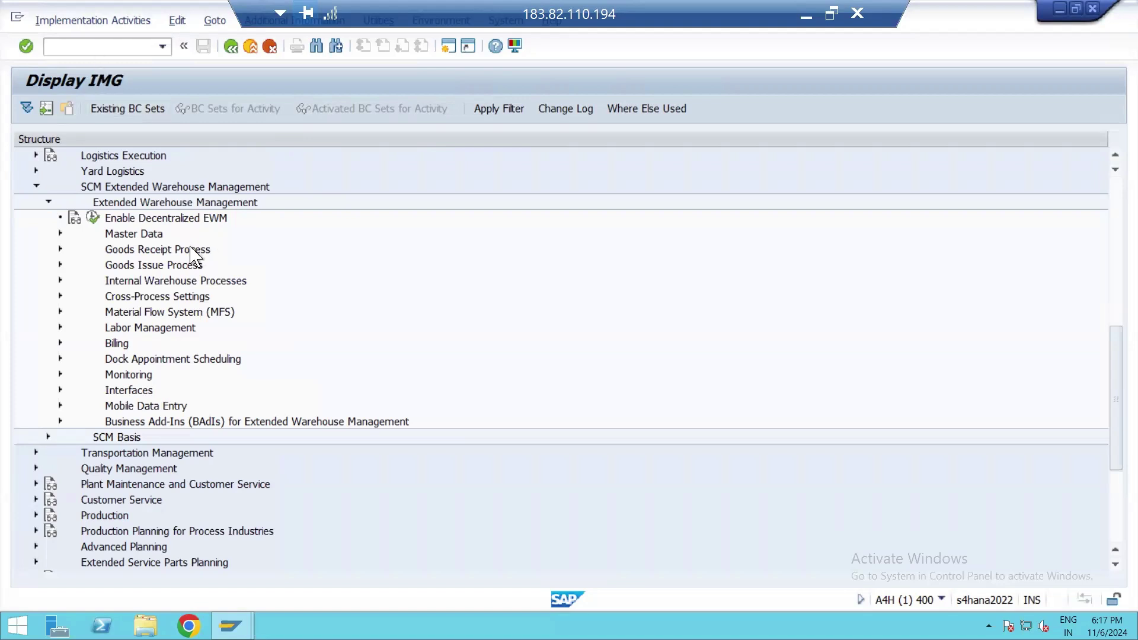
# Step: Open the Define Warehouse Process Type activity in the Warehouse Task section of the Extended Warehouse Management cross-process settings
pyautogui.click(61, 296)
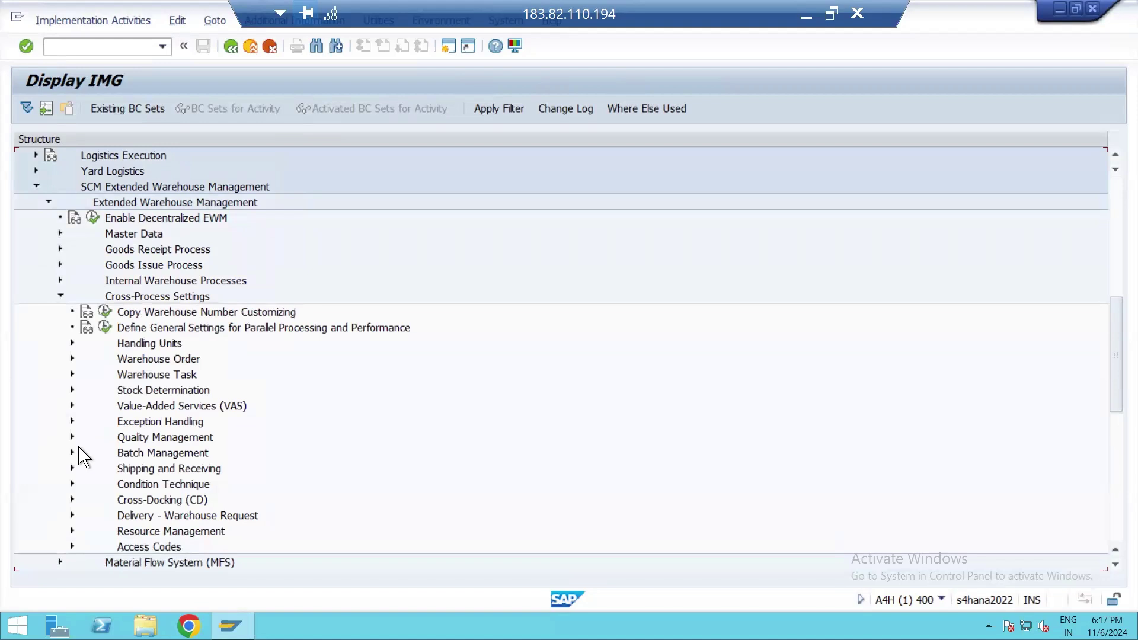
pyautogui.click(72, 375)
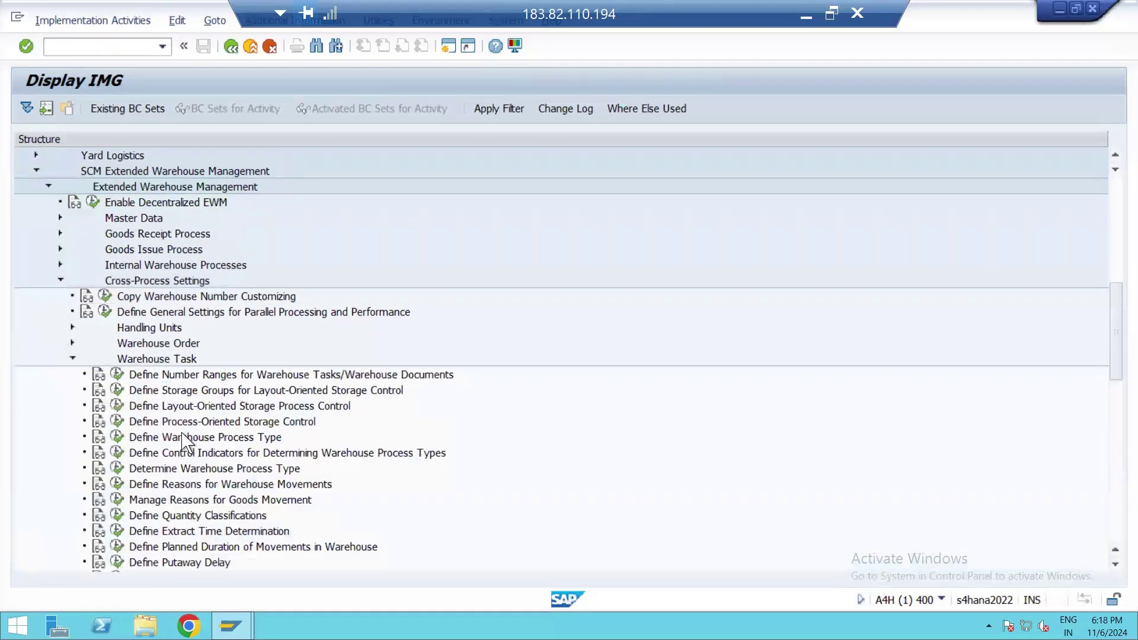
pyautogui.scroll(-5, 184, 441)
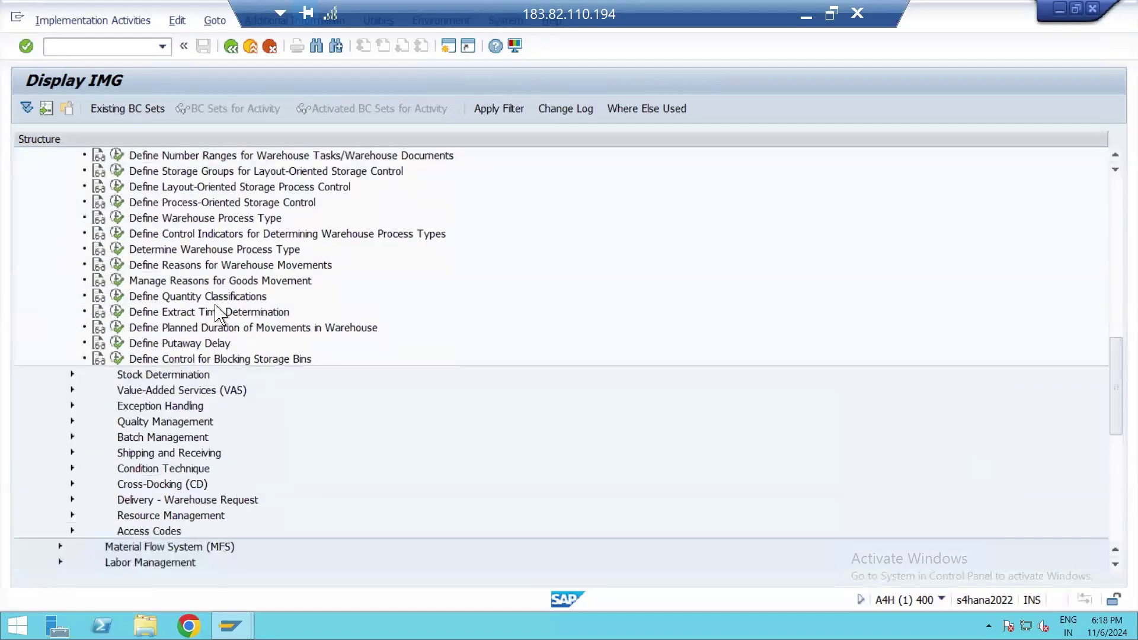
pyautogui.scroll(1, 207, 347)
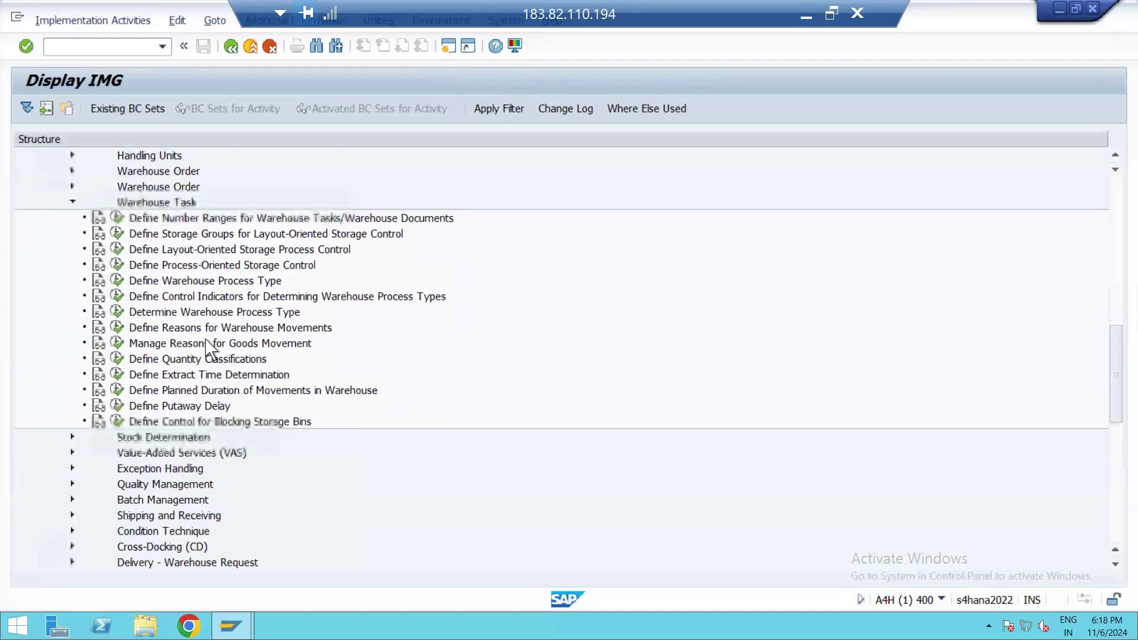
pyautogui.scroll(2, 207, 347)
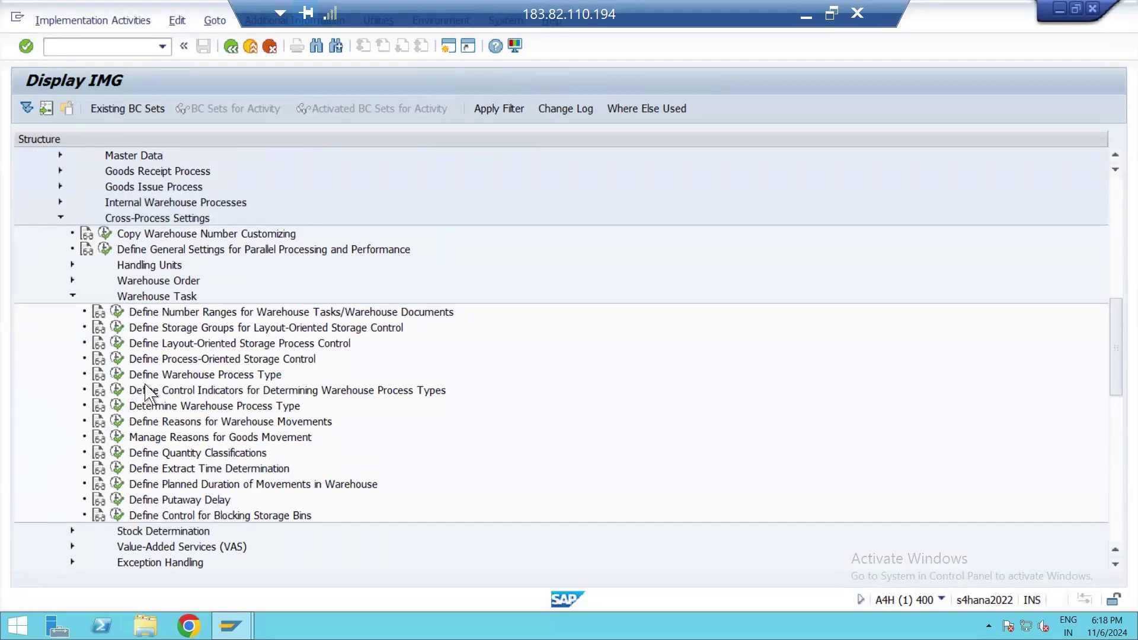
pyautogui.click(117, 376)
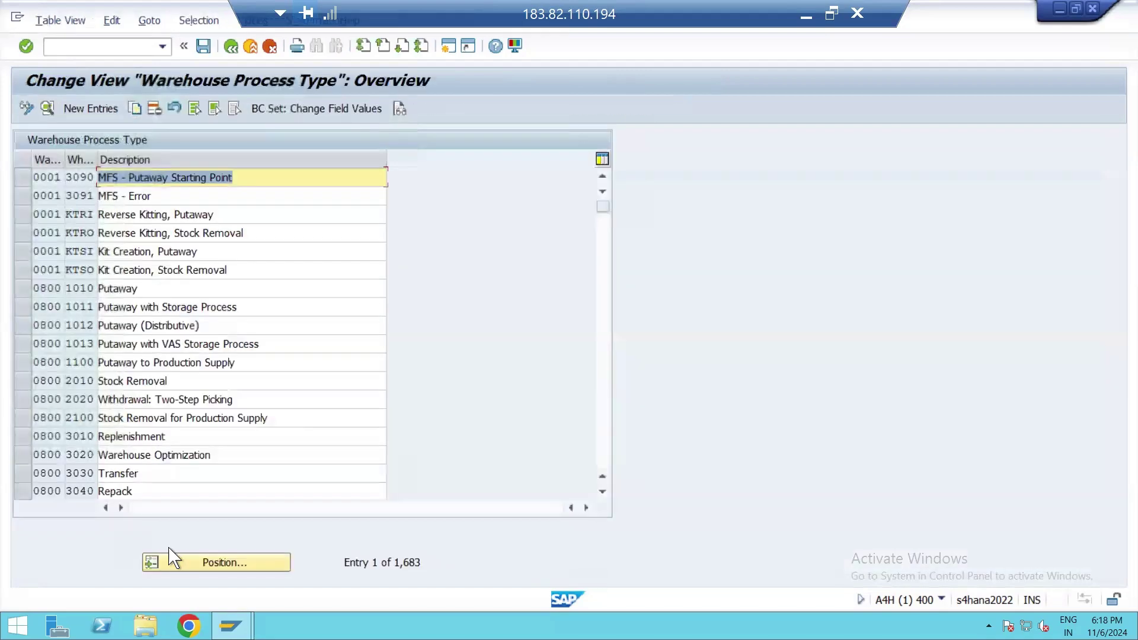
# Step: Position the warehouse process type list at warehouse US44 and widen the process type column
pyautogui.click(197, 563)
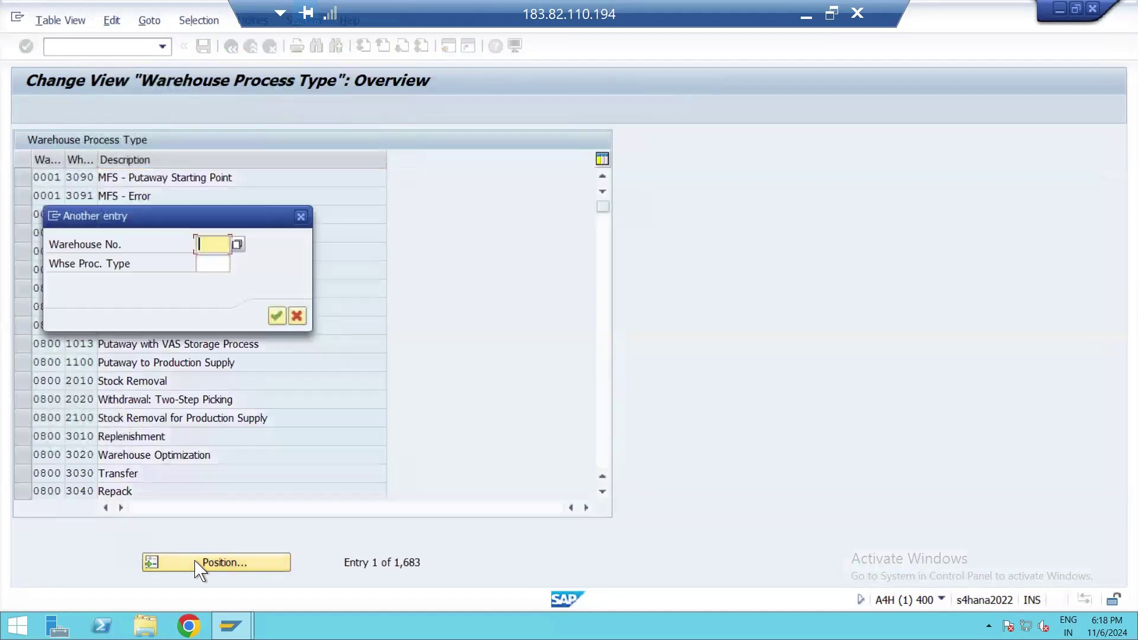
pyautogui.write('US44')
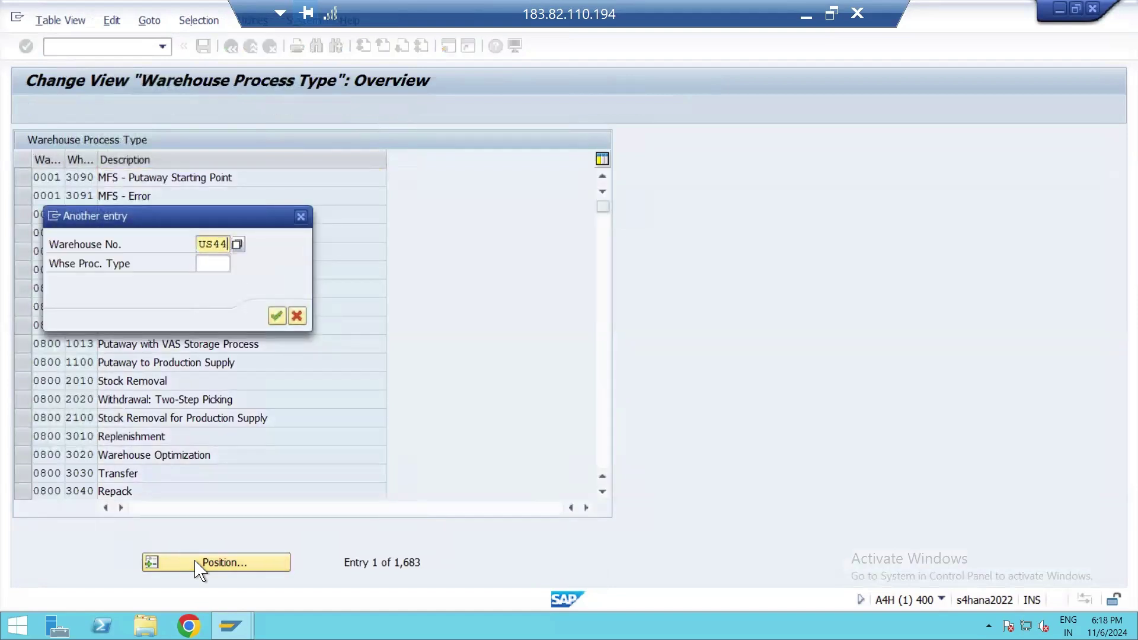
pyautogui.press('Return')
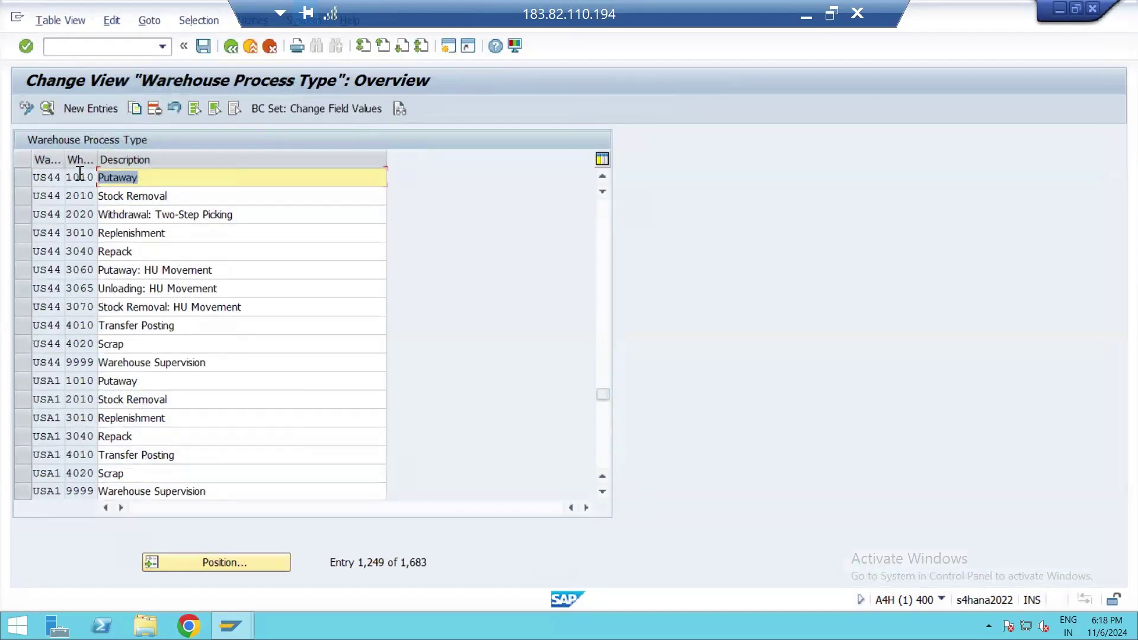
pyautogui.moveTo(91, 169); pyautogui.dragTo(132, 169)
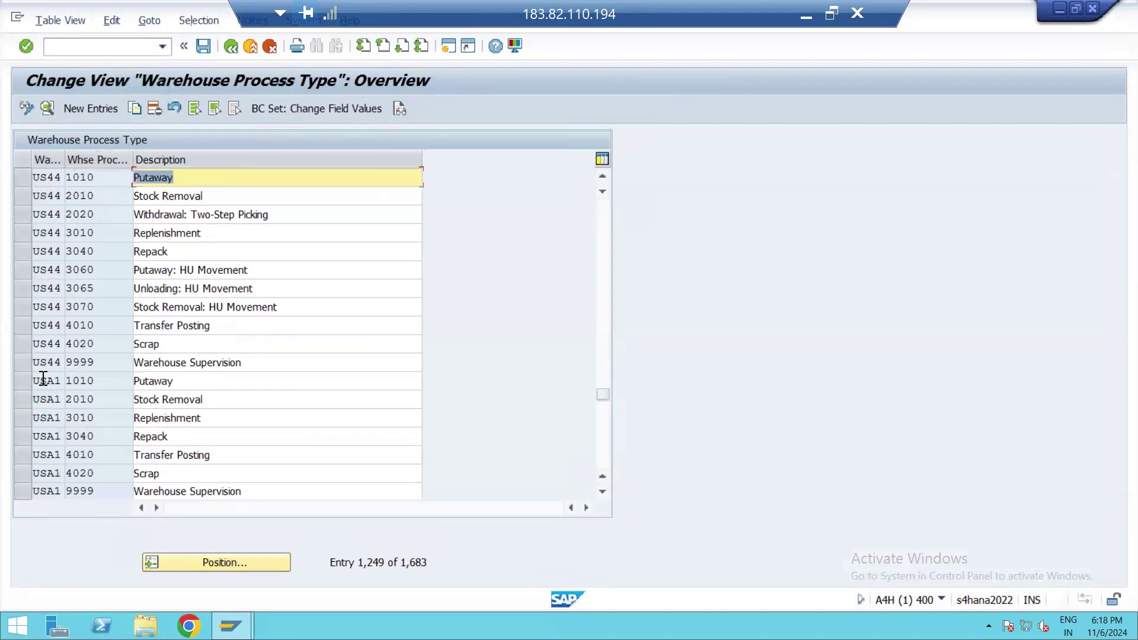
# Step: Review the details of US44's Unloading: HU Movement process type, then return to the IMG structure
pyautogui.click(23, 289)
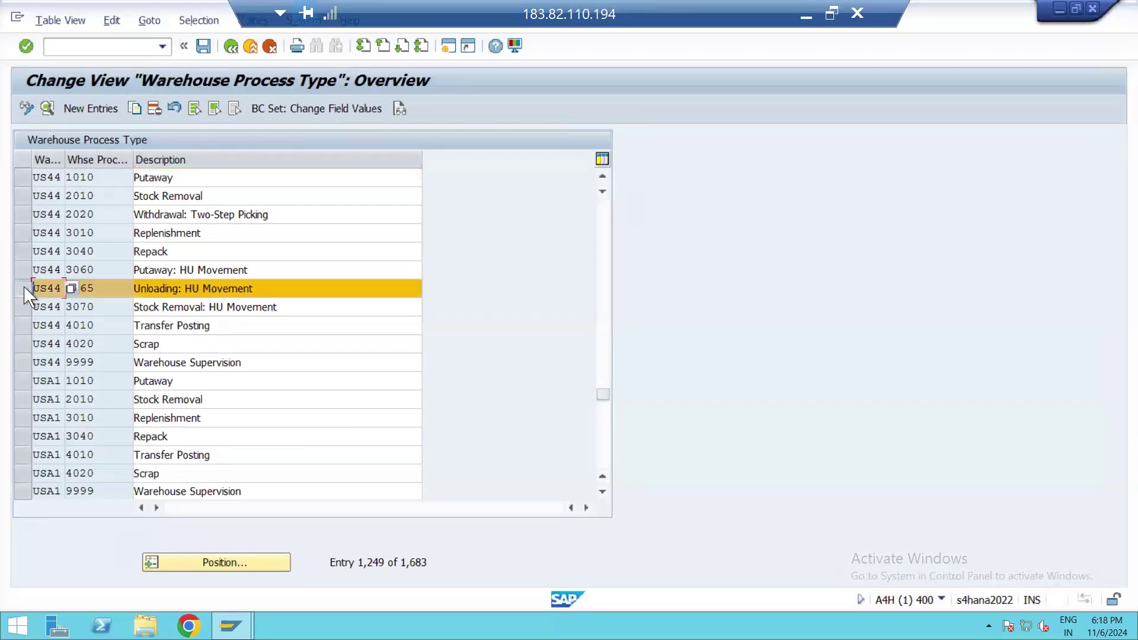
pyautogui.click(113, 288)
pyautogui.doubleClick(56, 292)
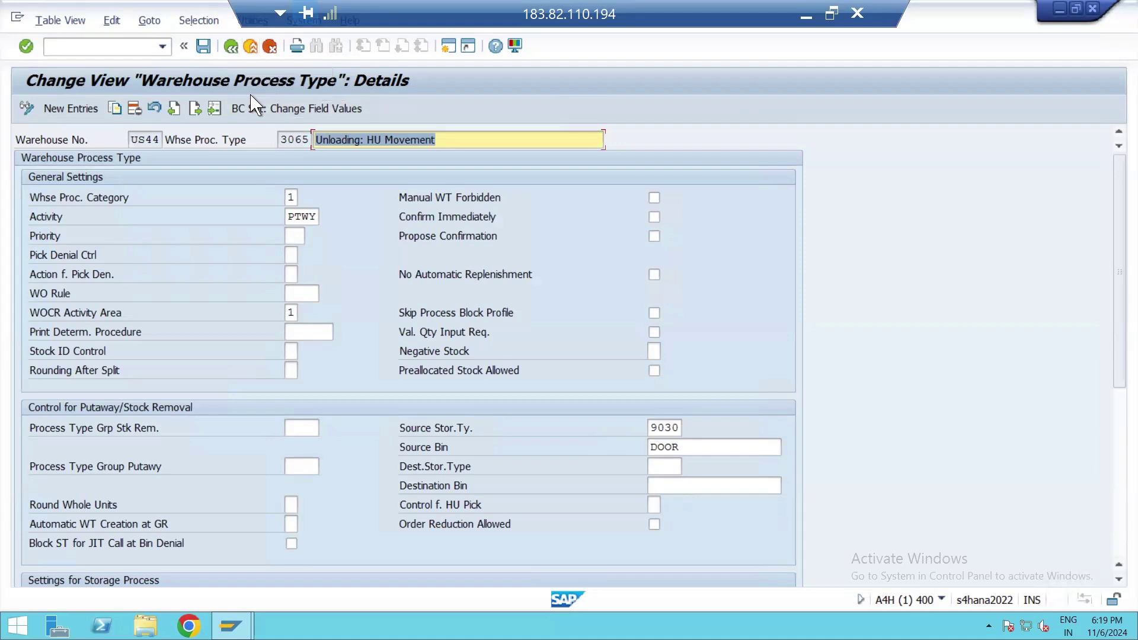
pyautogui.press('F3')
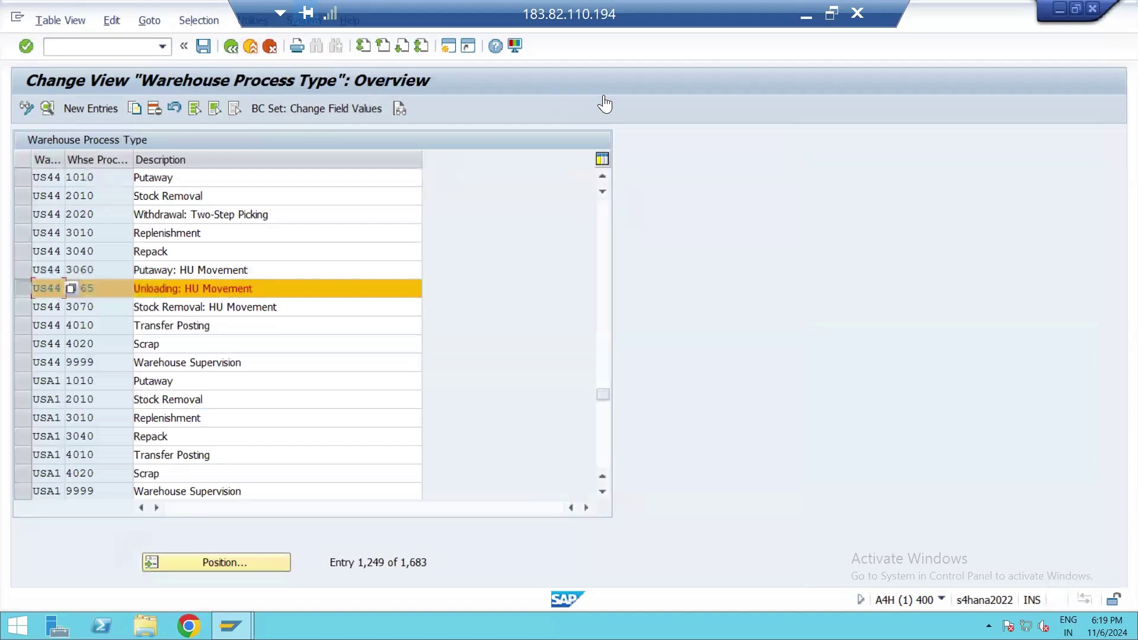
pyautogui.click(231, 47)
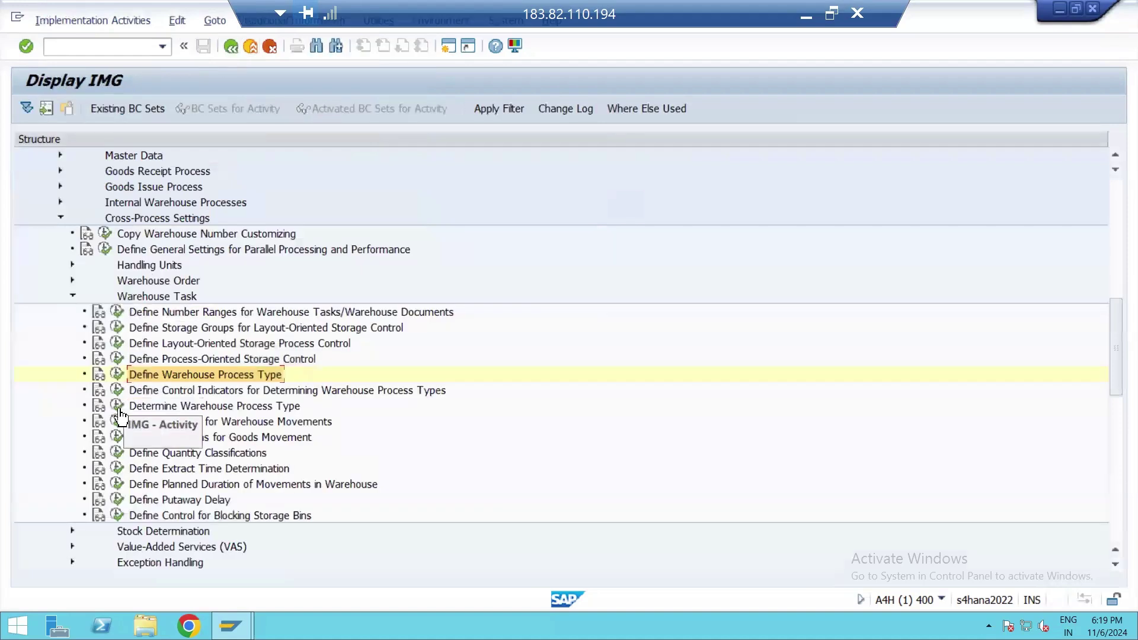
# Step: Open Determine Warehouse Process Type, position the list at warehouse US44 and examine the INB entry with process type determination indicator 01
pyautogui.click(116, 406)
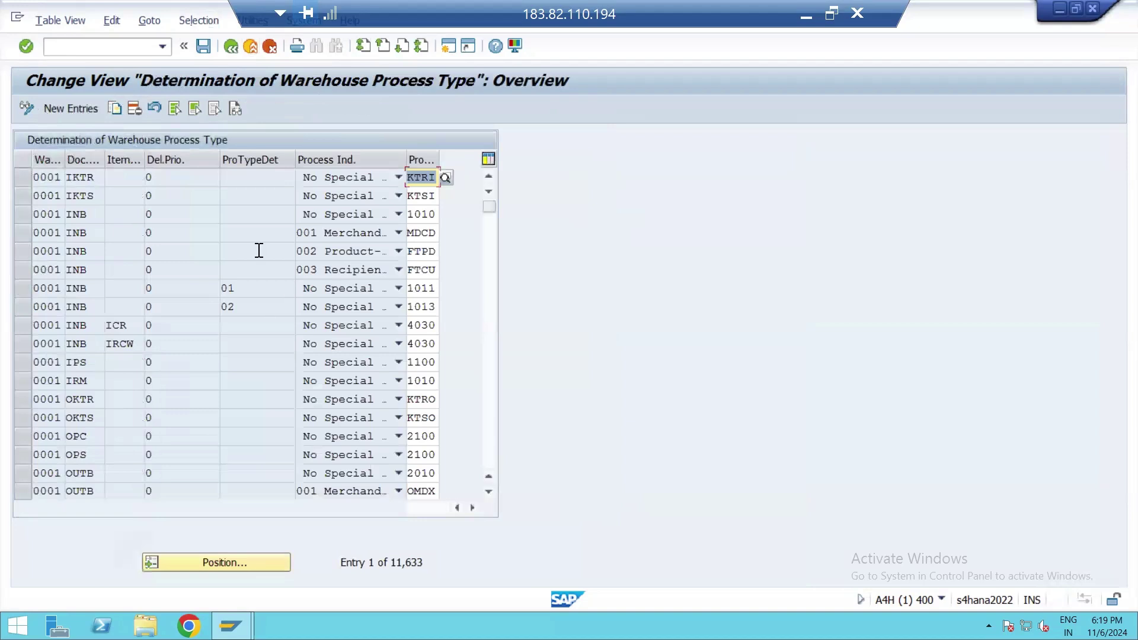
pyautogui.click(207, 563)
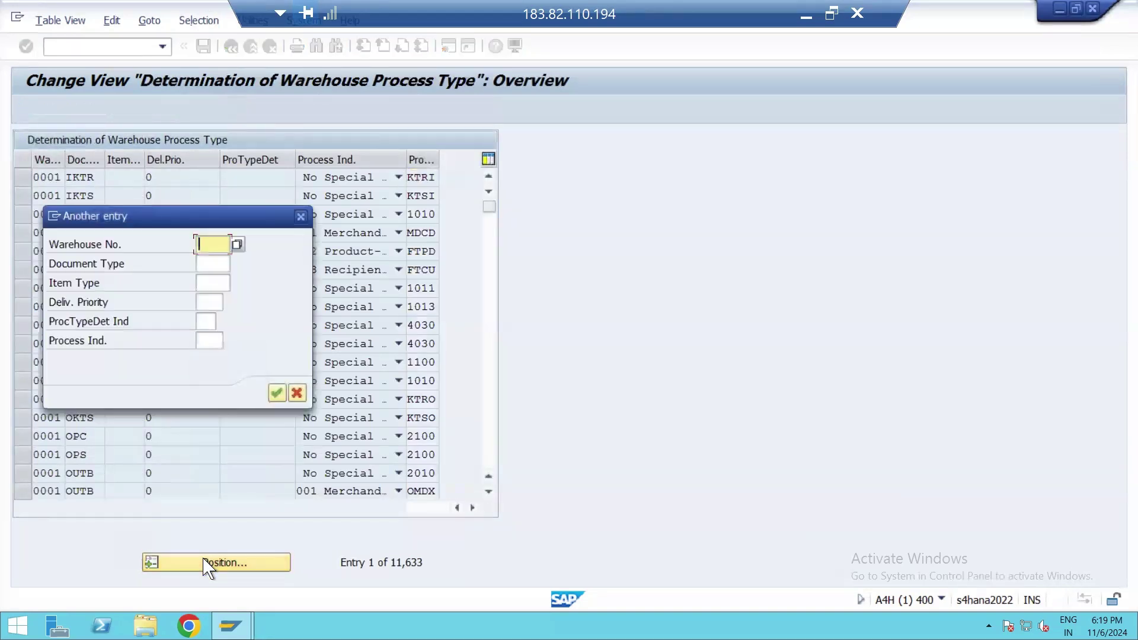
pyautogui.write('US44')
pyautogui.press('Return')
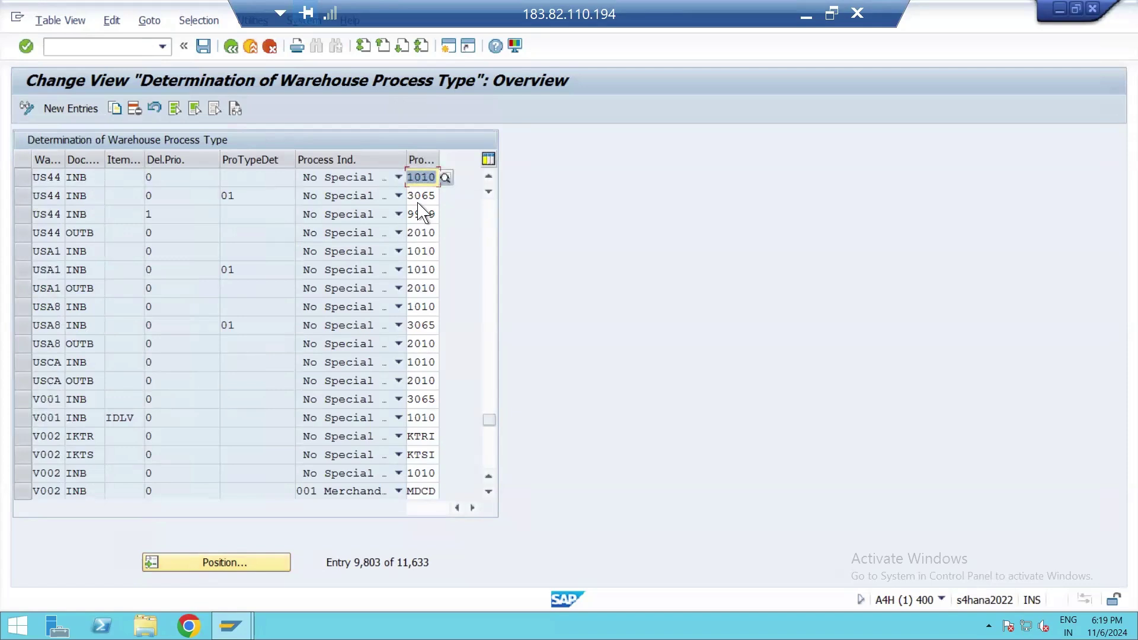
pyautogui.click(23, 196)
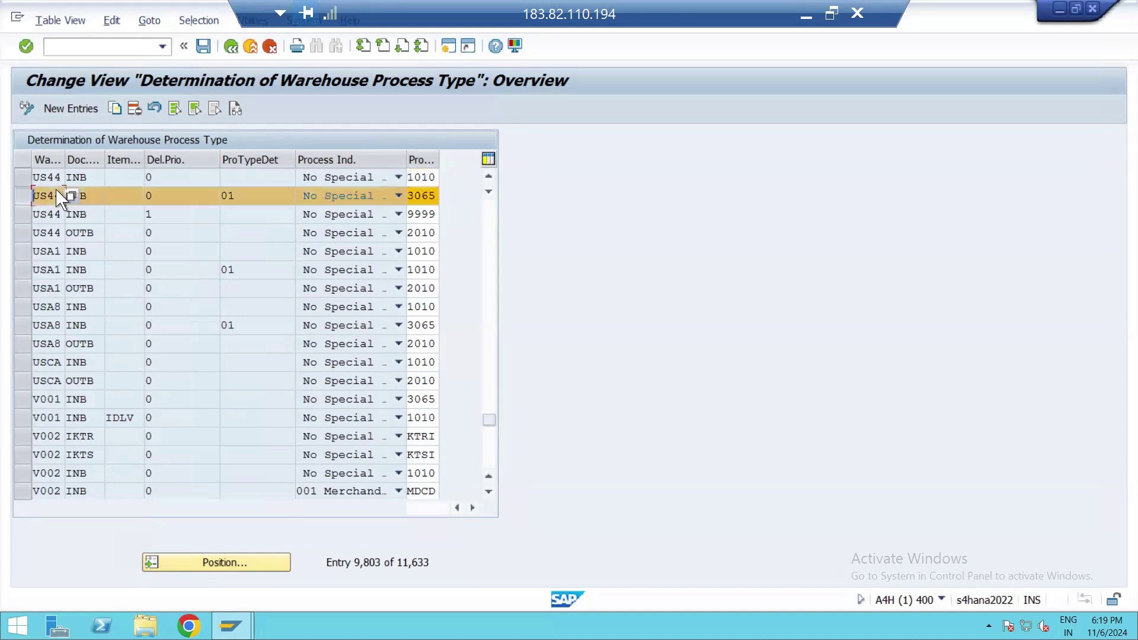
pyautogui.click(246, 200)
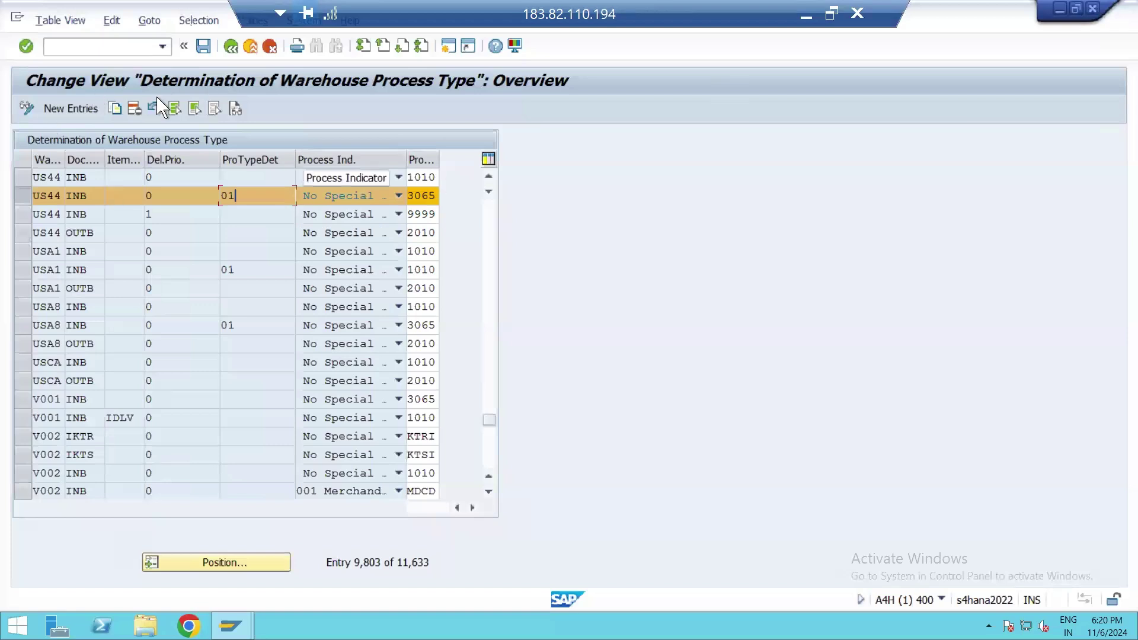
# Step: Open the warehouse product maintenance transaction in a new session with /o/scwm/mat1
pyautogui.click(161, 47)
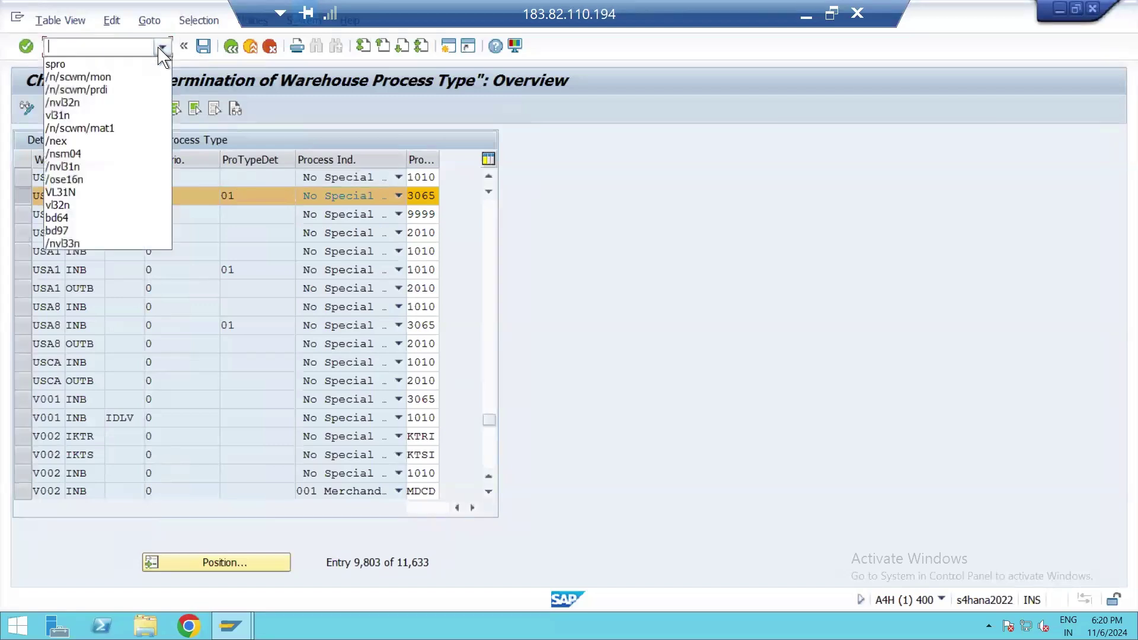
pyautogui.click(107, 128)
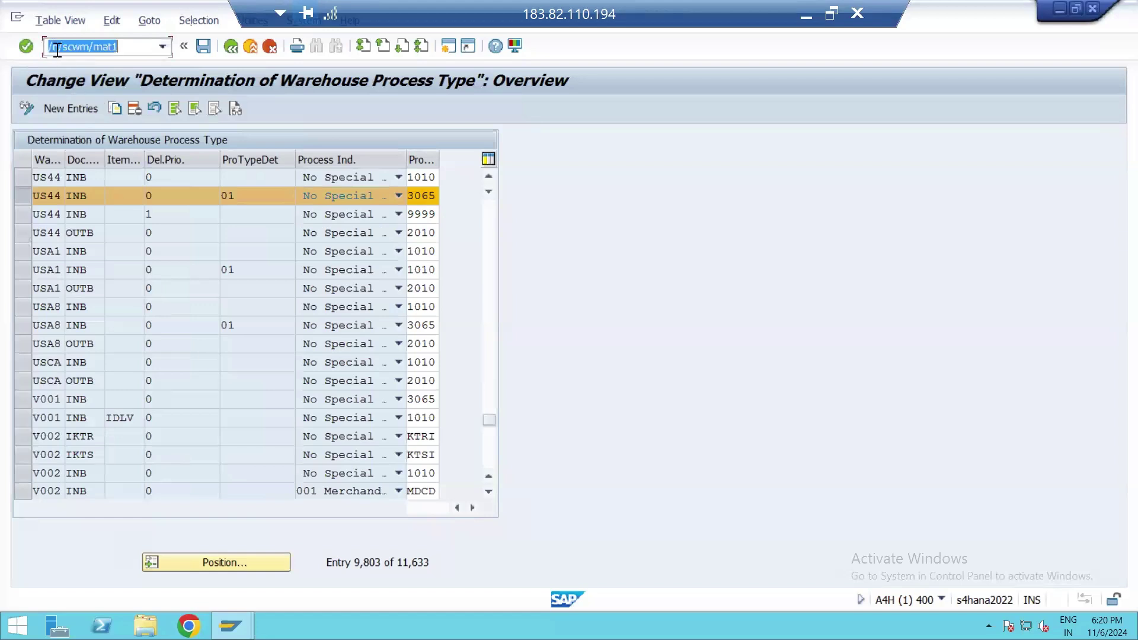
pyautogui.click(59, 50)
pyautogui.press('BackSpace')
pyautogui.write('o')
pyautogui.press('Return')
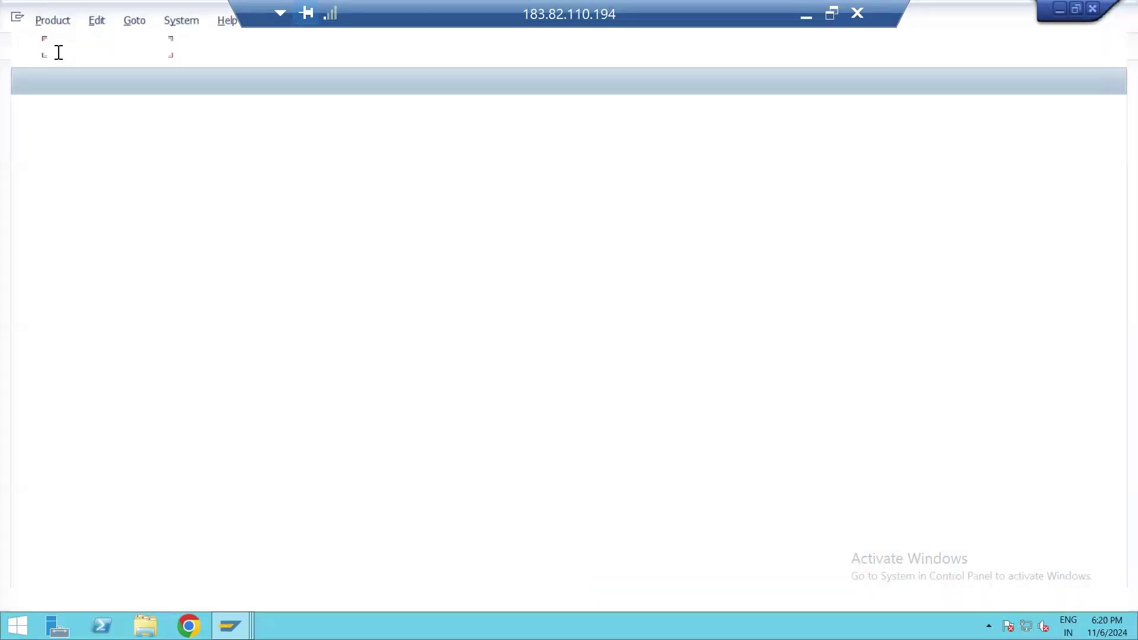
pyautogui.press('BackSpace')
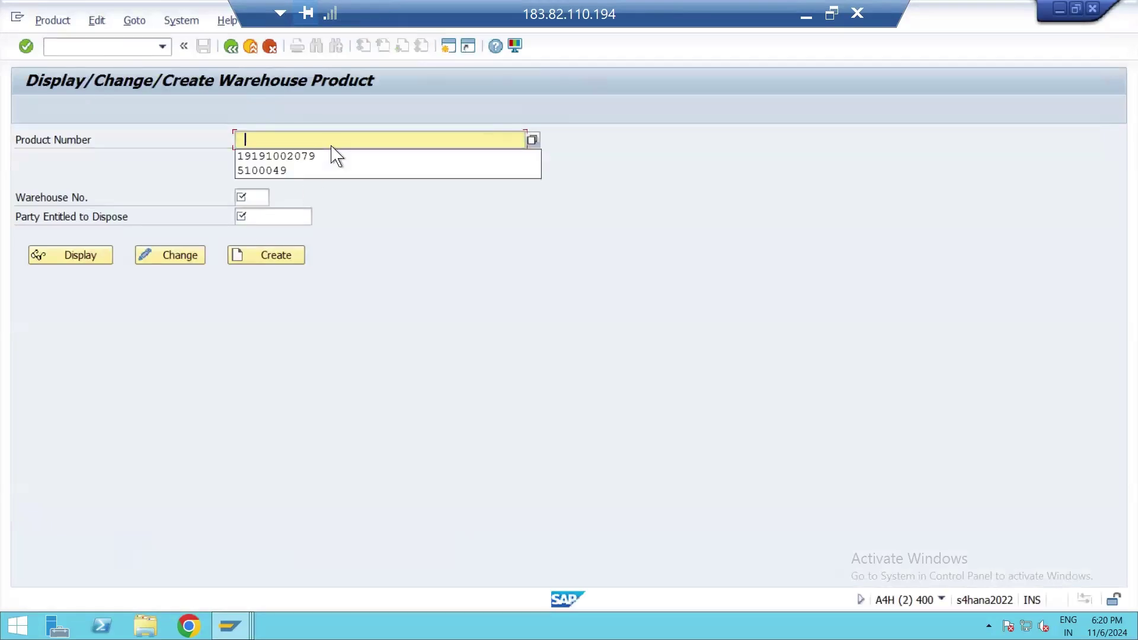
pyautogui.click(305, 157)
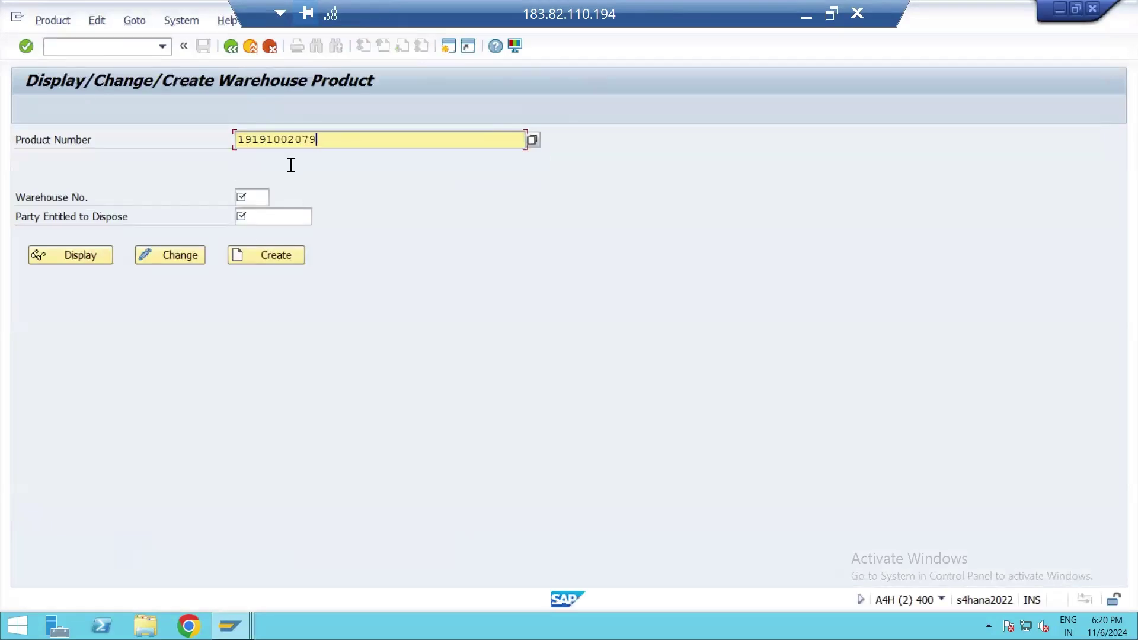
pyautogui.click(257, 197)
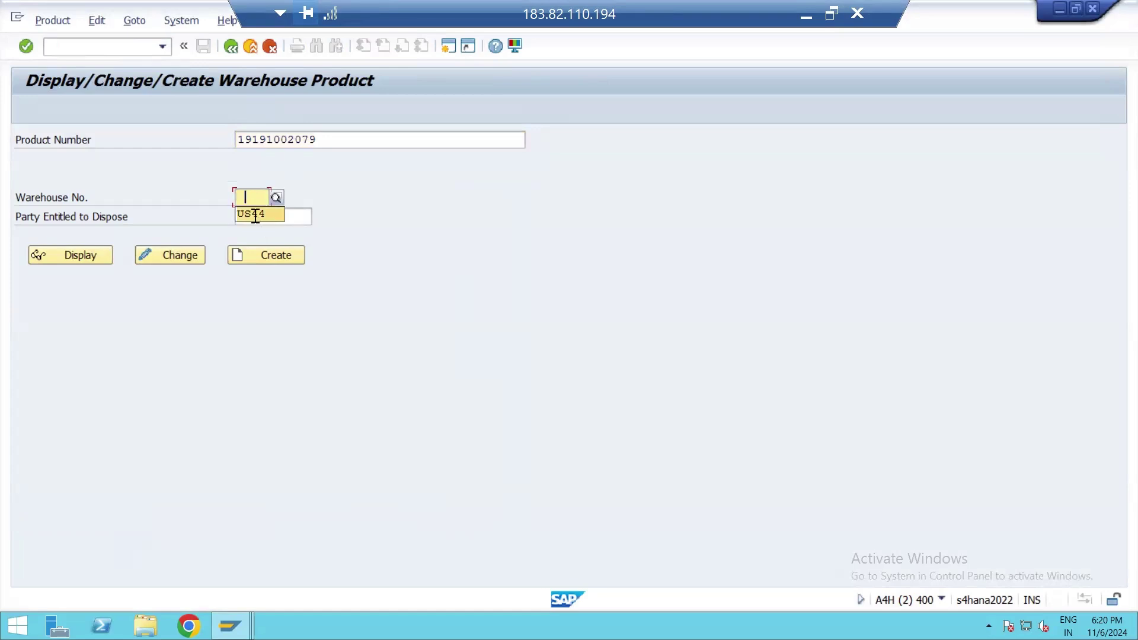
pyautogui.click(256, 214)
pyautogui.click(255, 217)
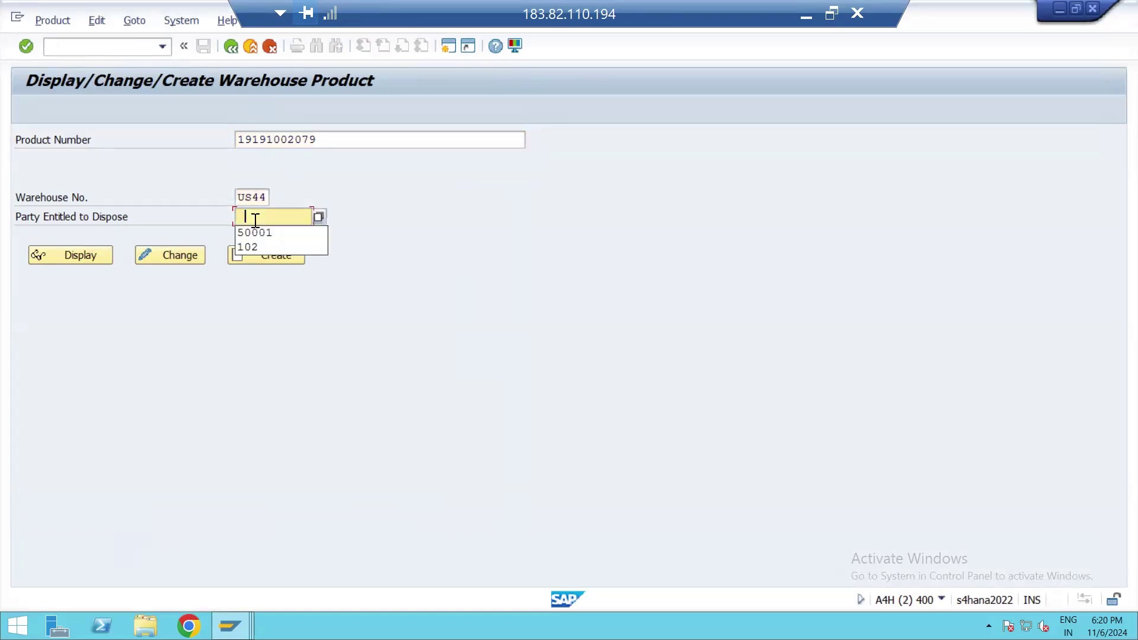
pyautogui.press('Escape')
pyautogui.click(256, 218)
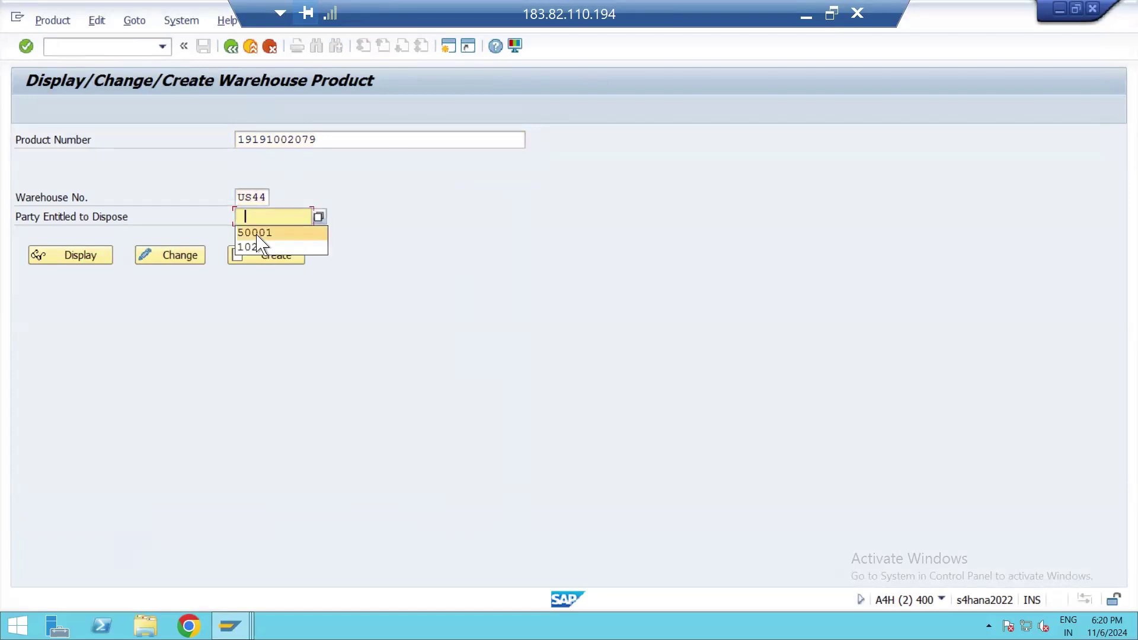
pyautogui.click(256, 234)
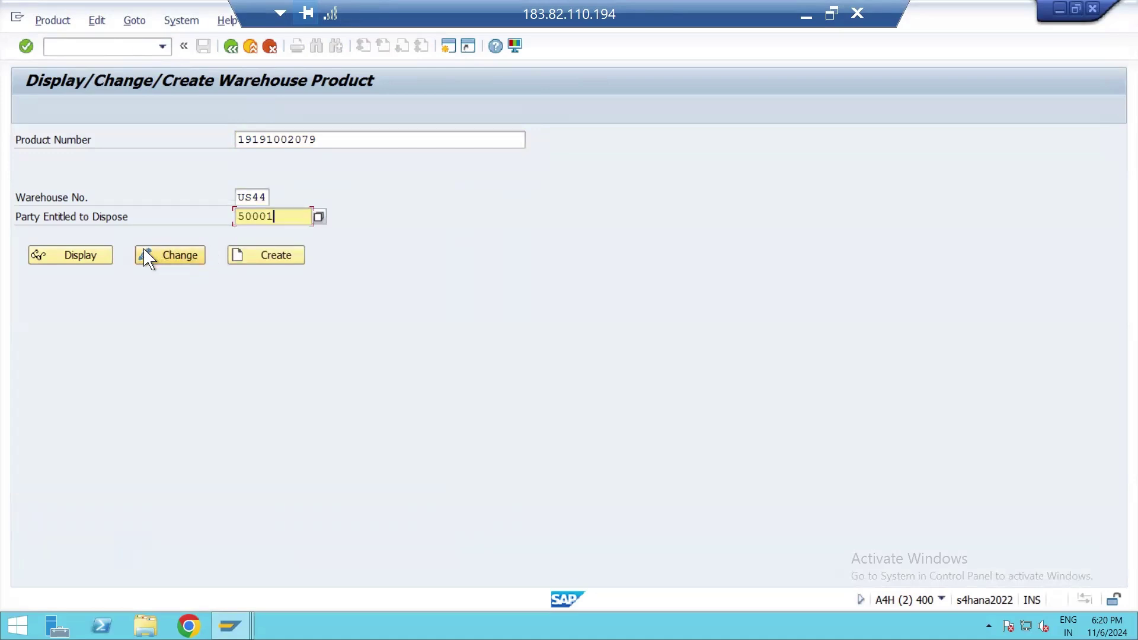
pyautogui.click(172, 260)
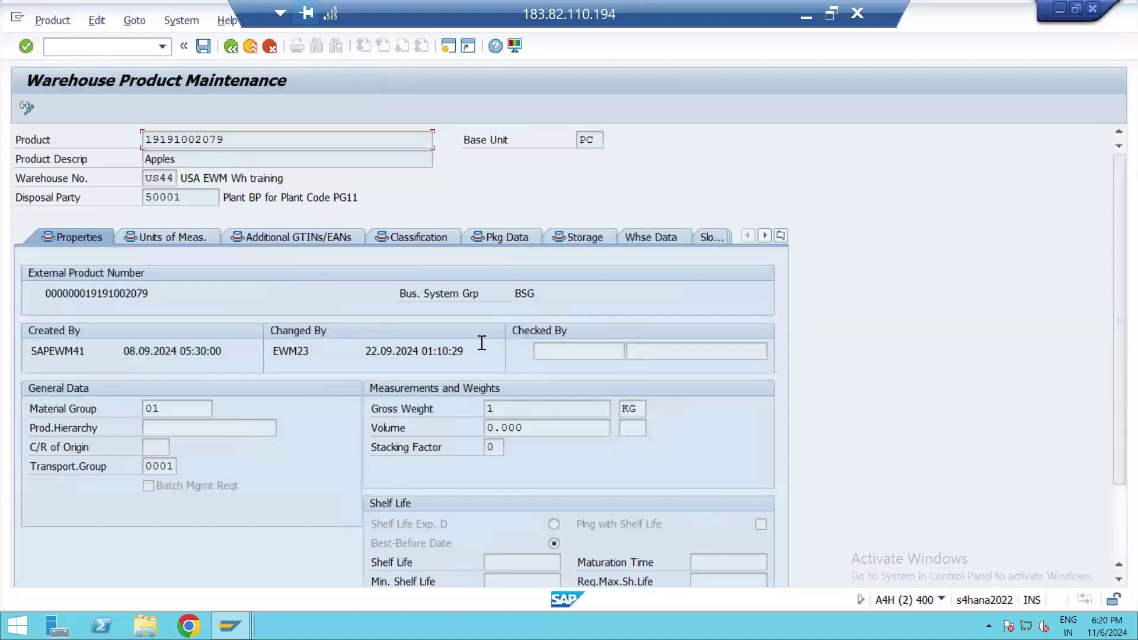
# Step: Set the product's process type determination indicator to 01 (Storage Process Active) in its warehouse data, save and leave the product
pyautogui.click(578, 238)
pyautogui.click(654, 240)
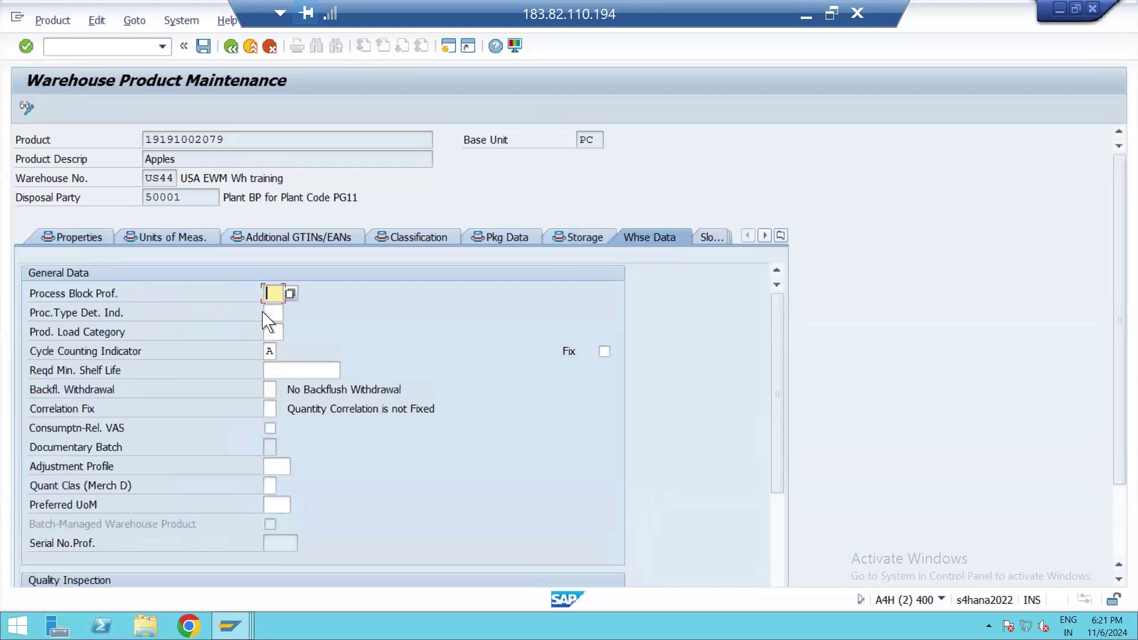
pyautogui.click(285, 316)
pyautogui.click(285, 313)
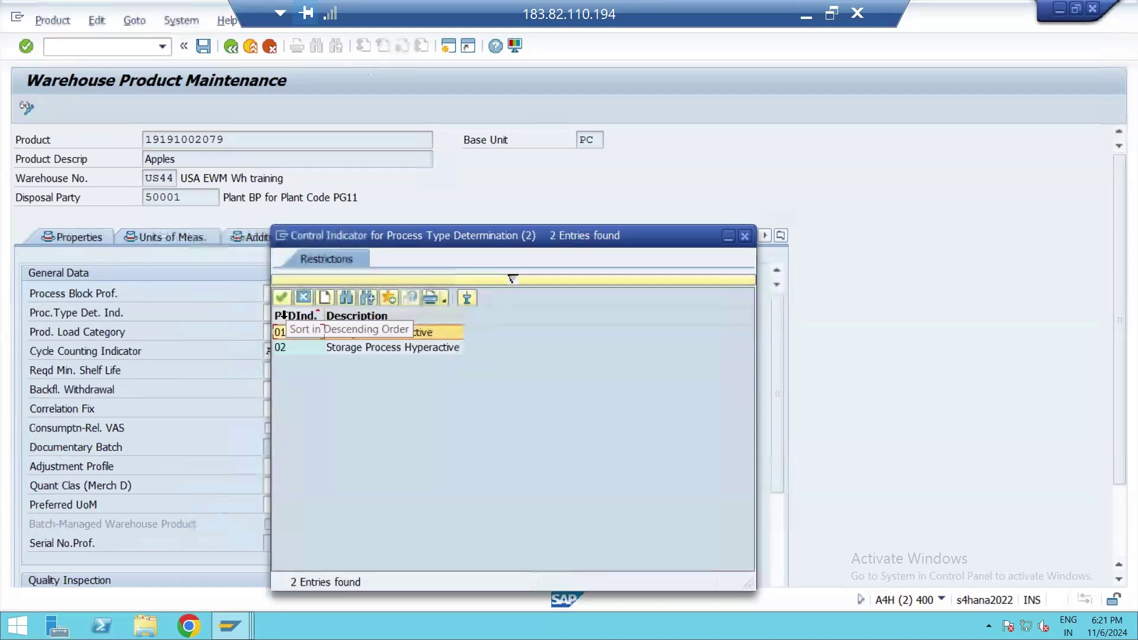
pyautogui.click(292, 333)
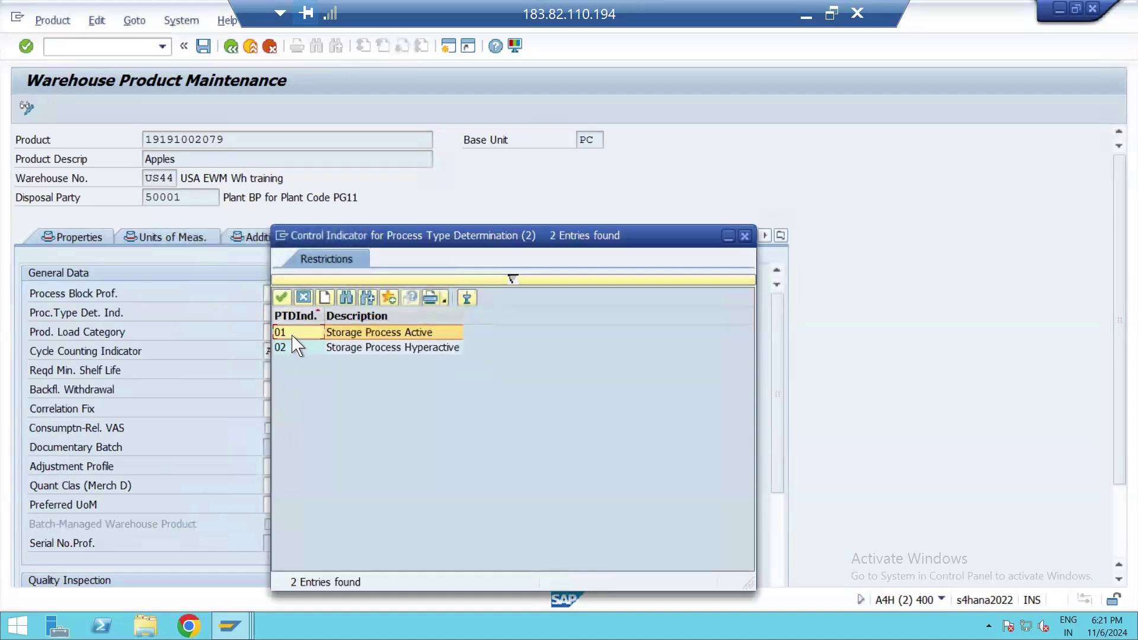
pyautogui.doubleClick(293, 335)
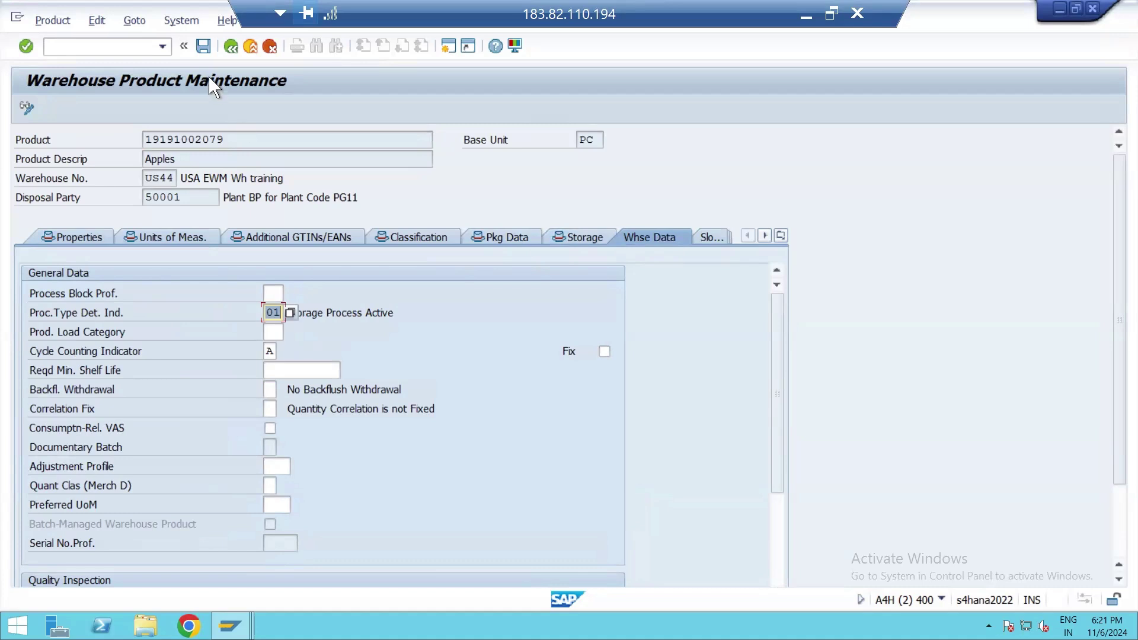
pyautogui.click(203, 48)
pyautogui.click(231, 47)
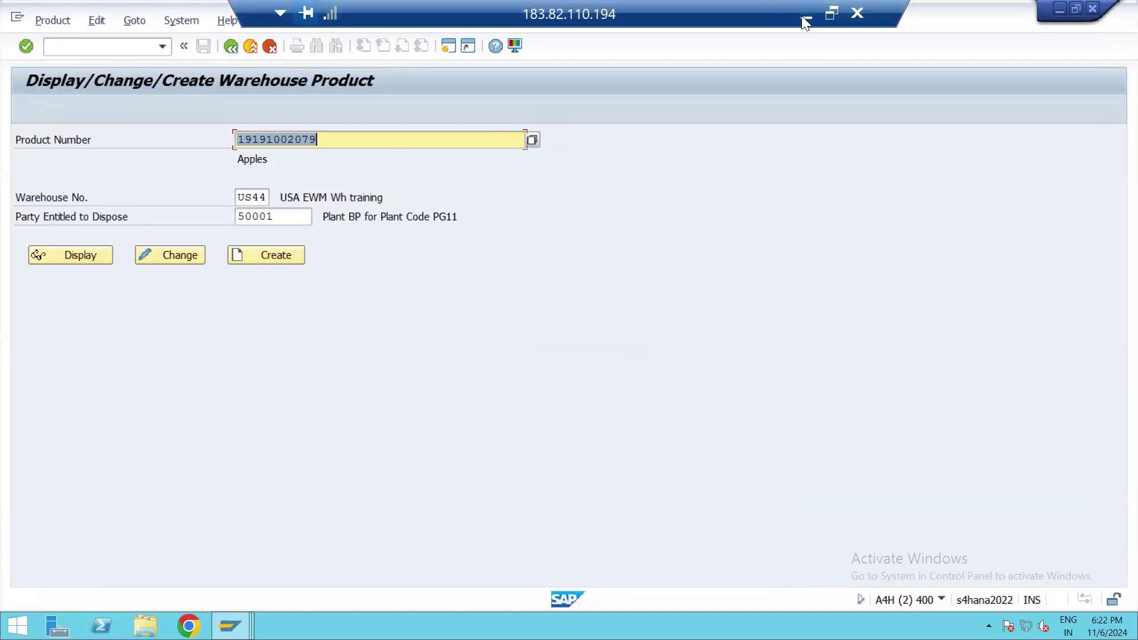
# Step: Switch to the Google Sheets notes and select the empty Storage Type cell beside warehouse process type 3065
pyautogui.click(93, 46)
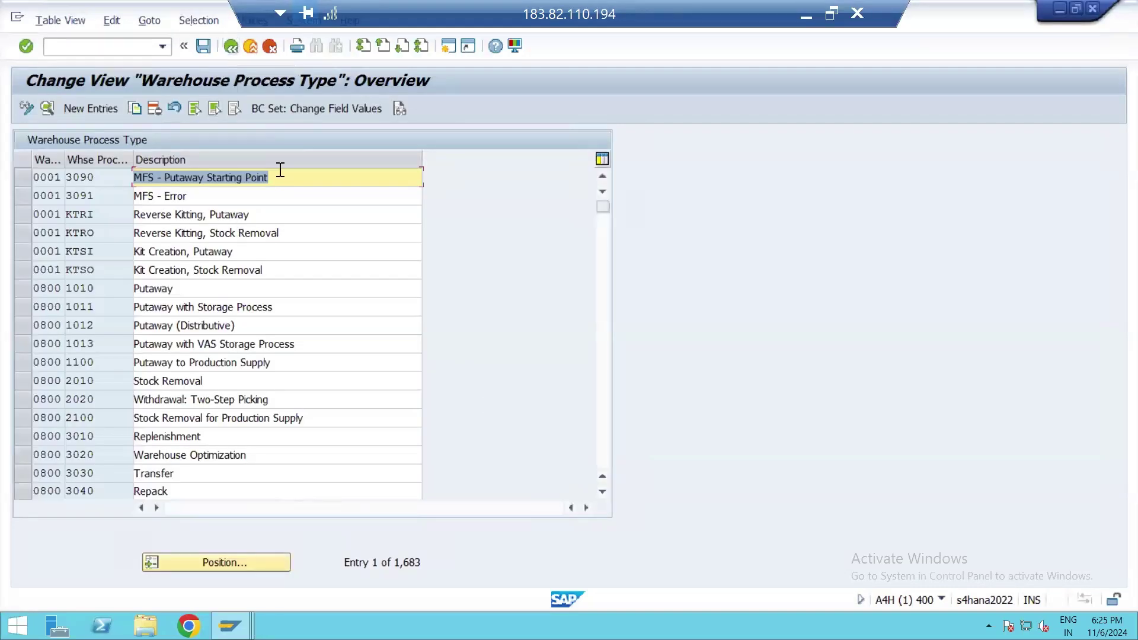
pyautogui.hotkey('alt', 'Tab')
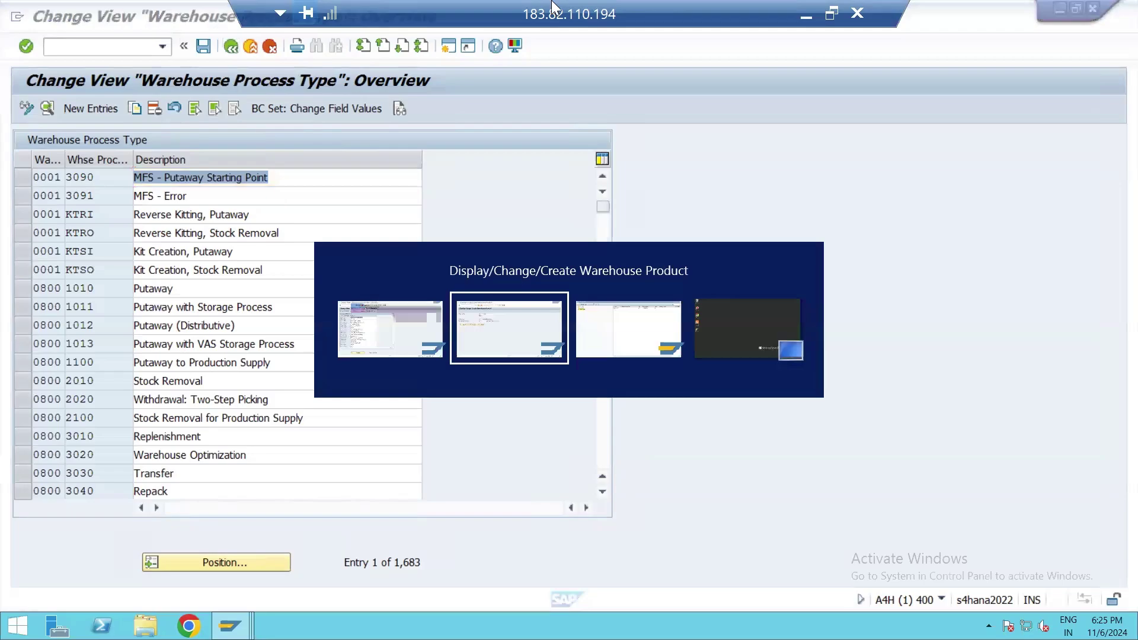
pyautogui.click(807, 16)
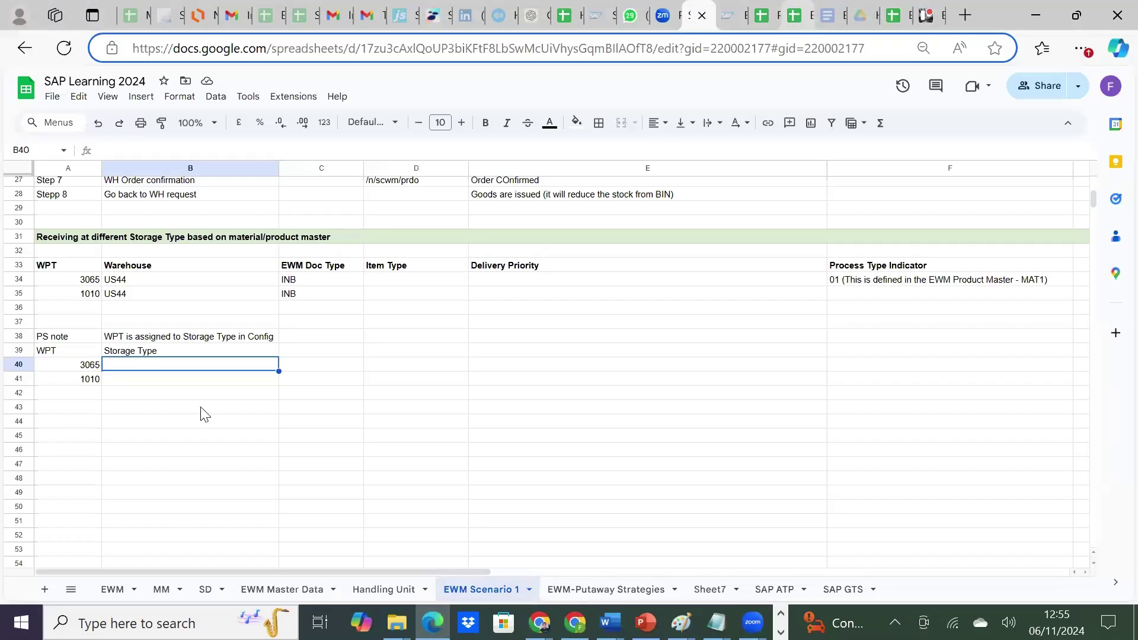
pyautogui.click(200, 408)
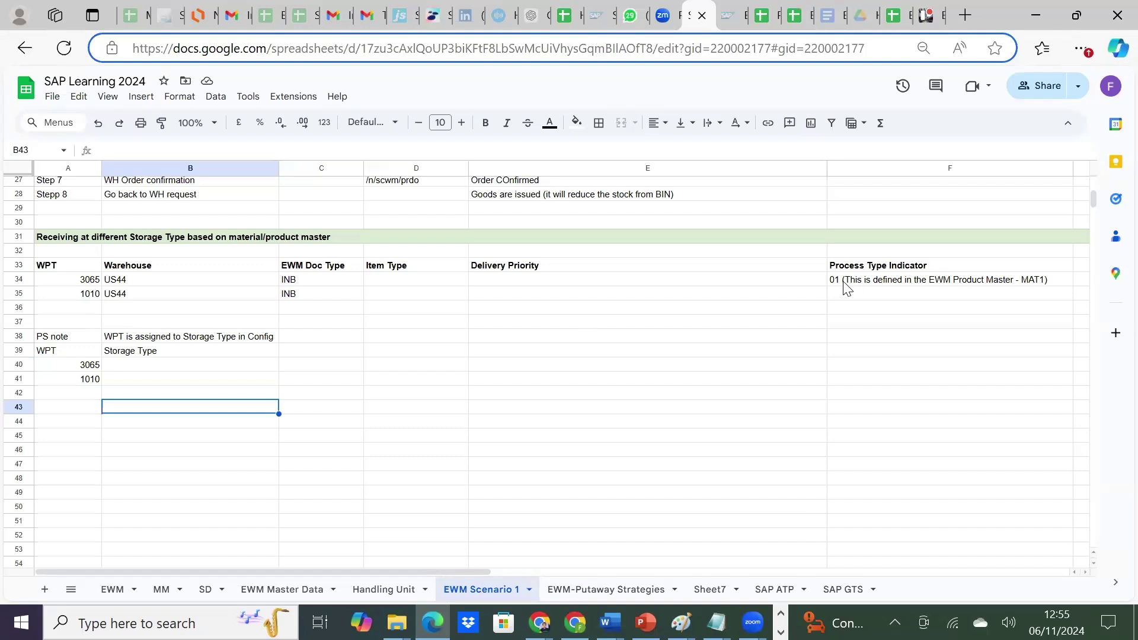
pyautogui.click(86, 367)
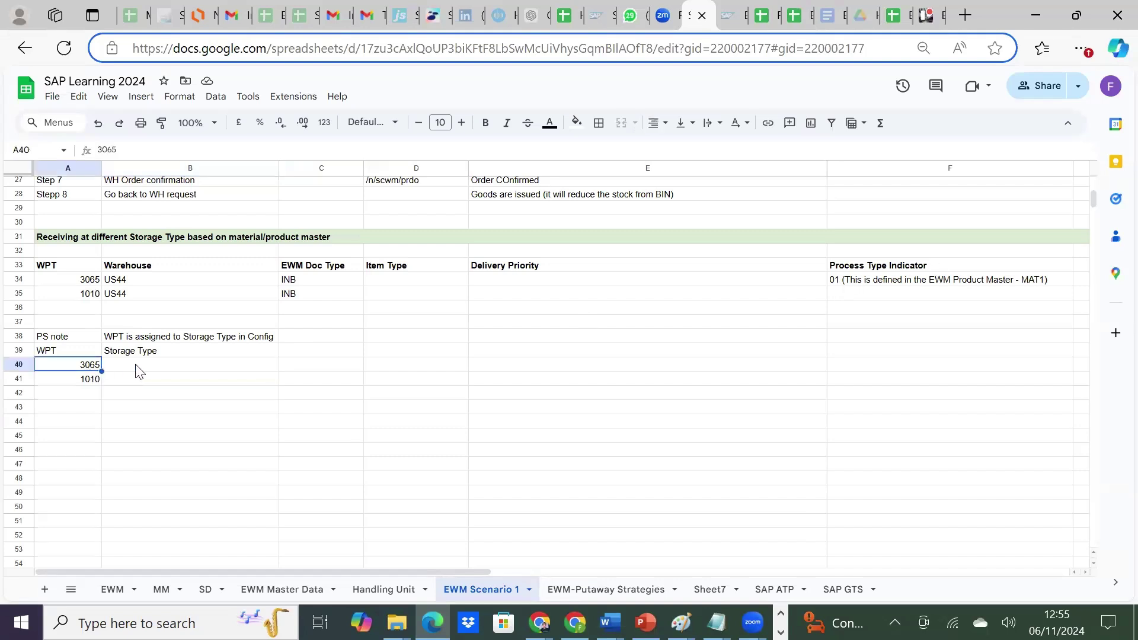
pyautogui.click(139, 366)
# Step: Return to the SAP Warehouse Process Type view, look up US44 process type 3065 and check its source storage type
pyautogui.hotkey('alt', 'Tab')
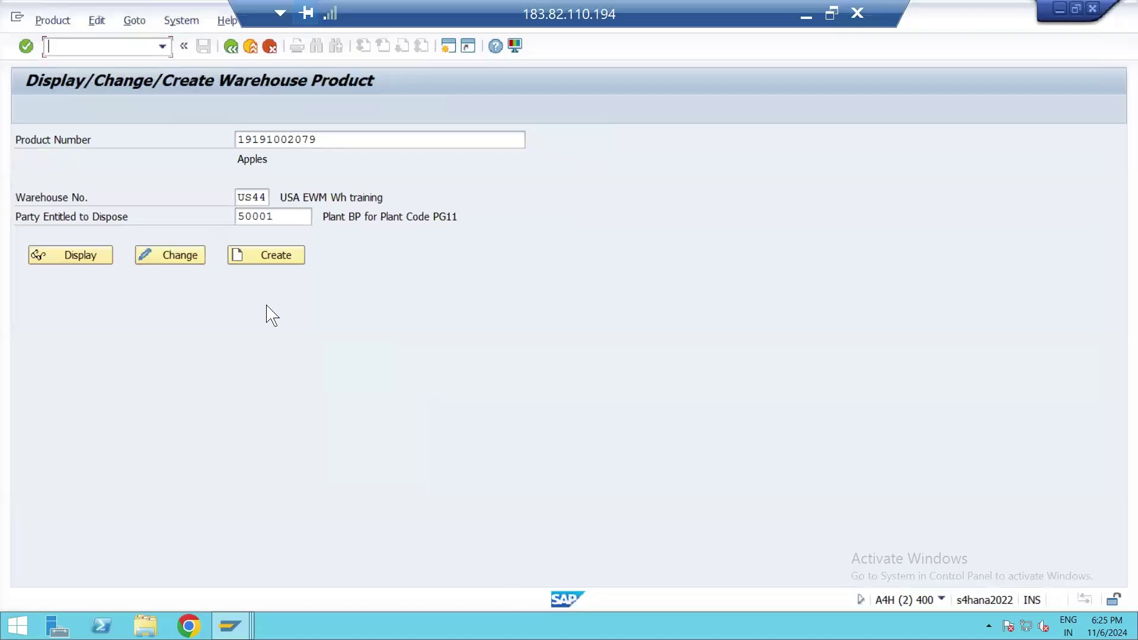
pyautogui.click(230, 625)
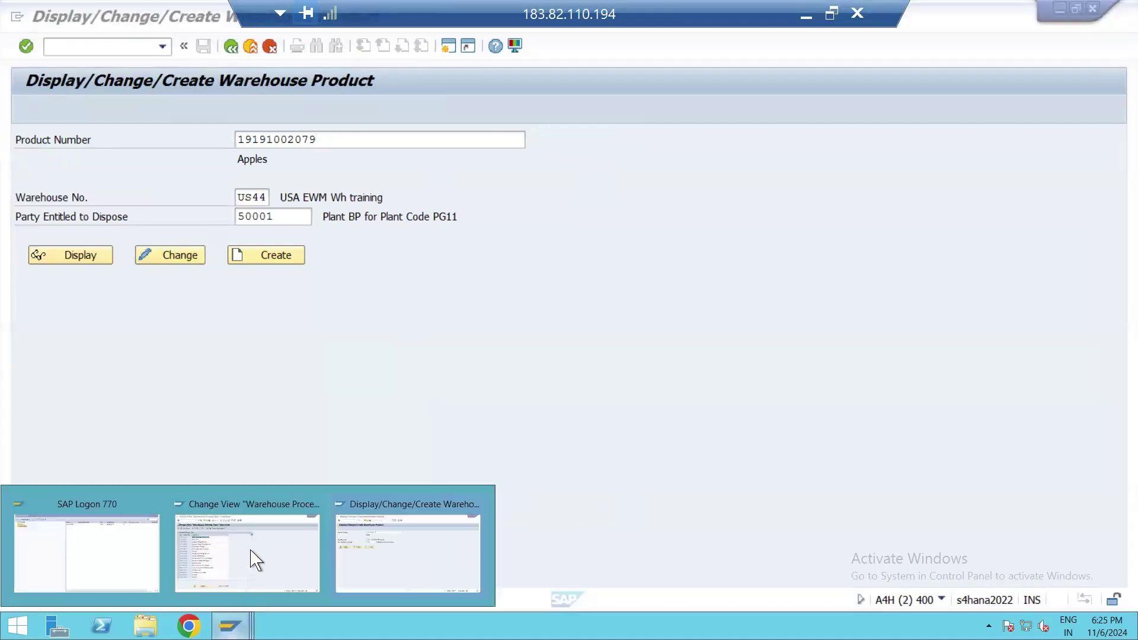
pyautogui.click(255, 554)
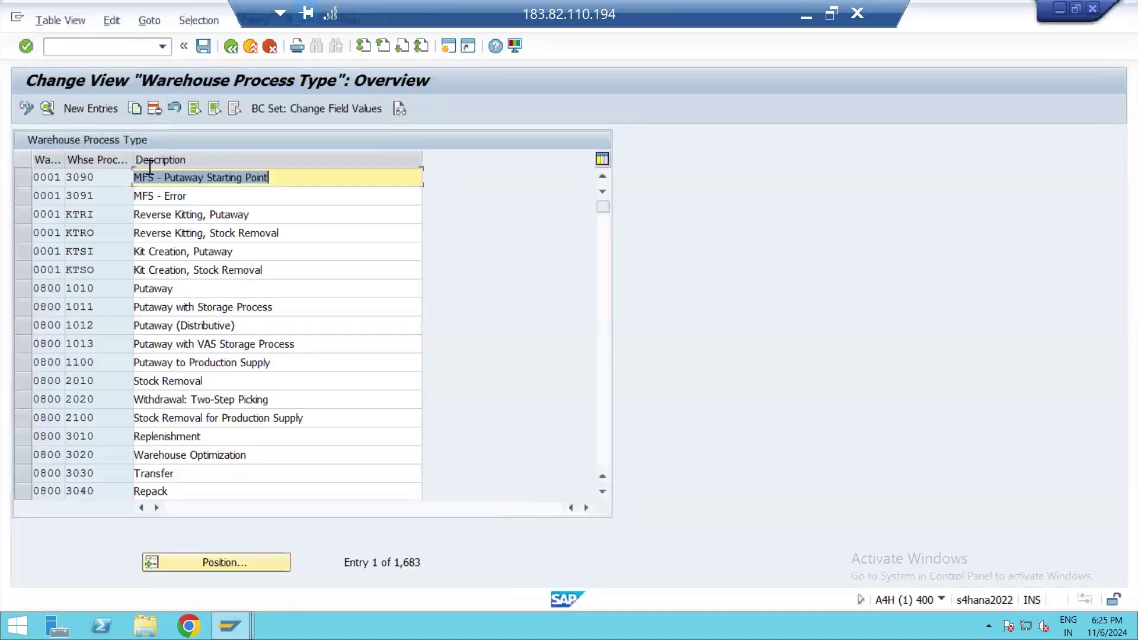
pyautogui.click(236, 562)
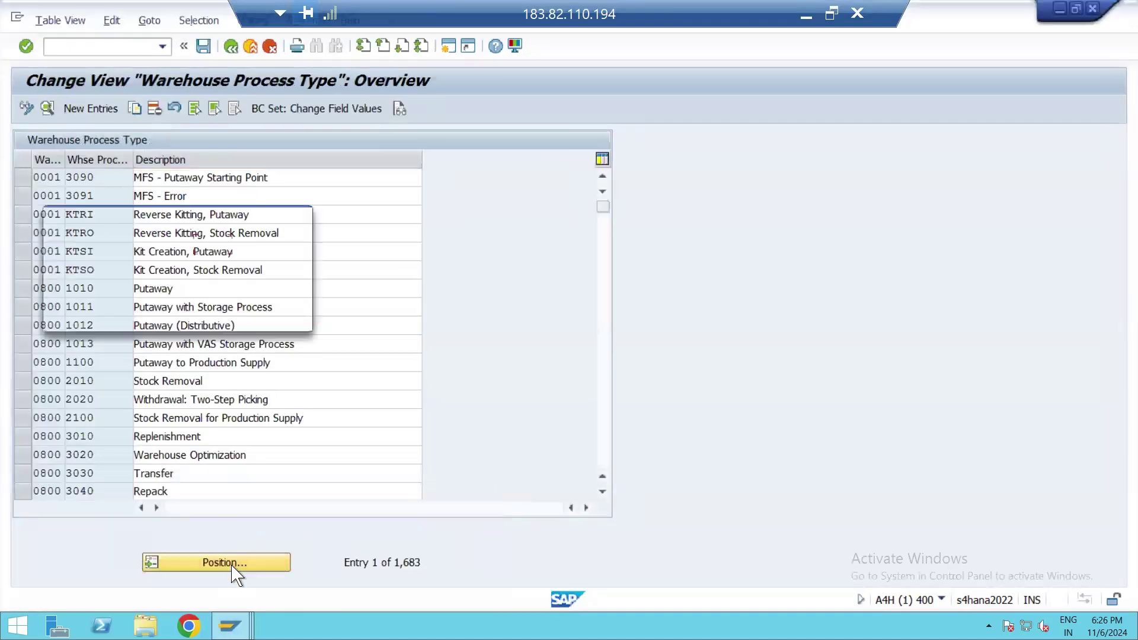
pyautogui.write('us4')
pyautogui.write('4')
pyautogui.press('Tab')
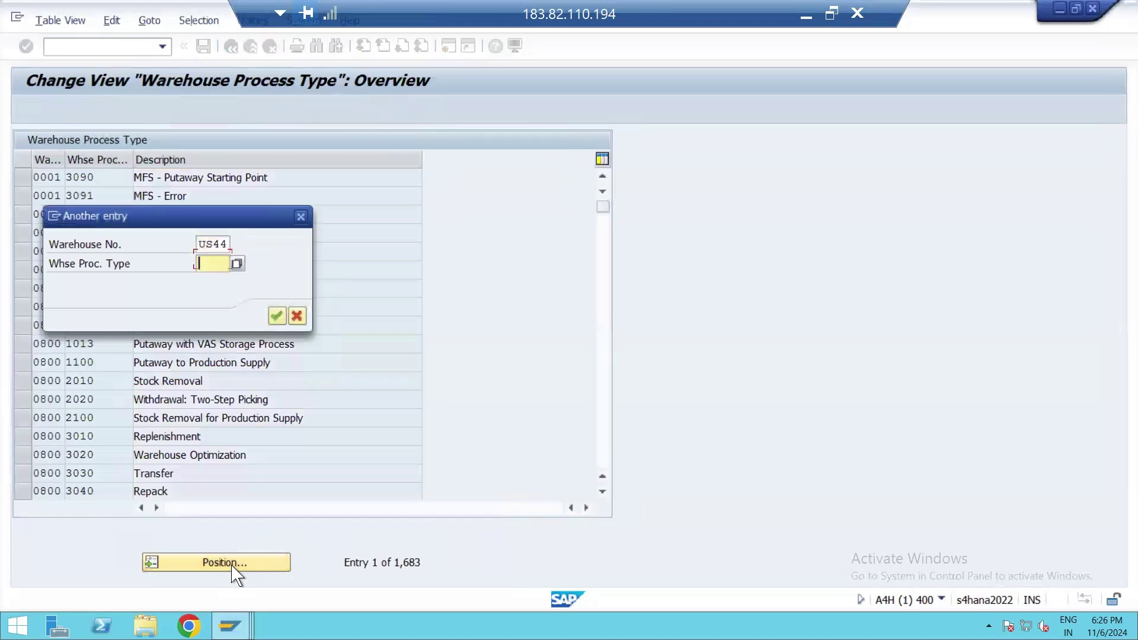
pyautogui.write('3065')
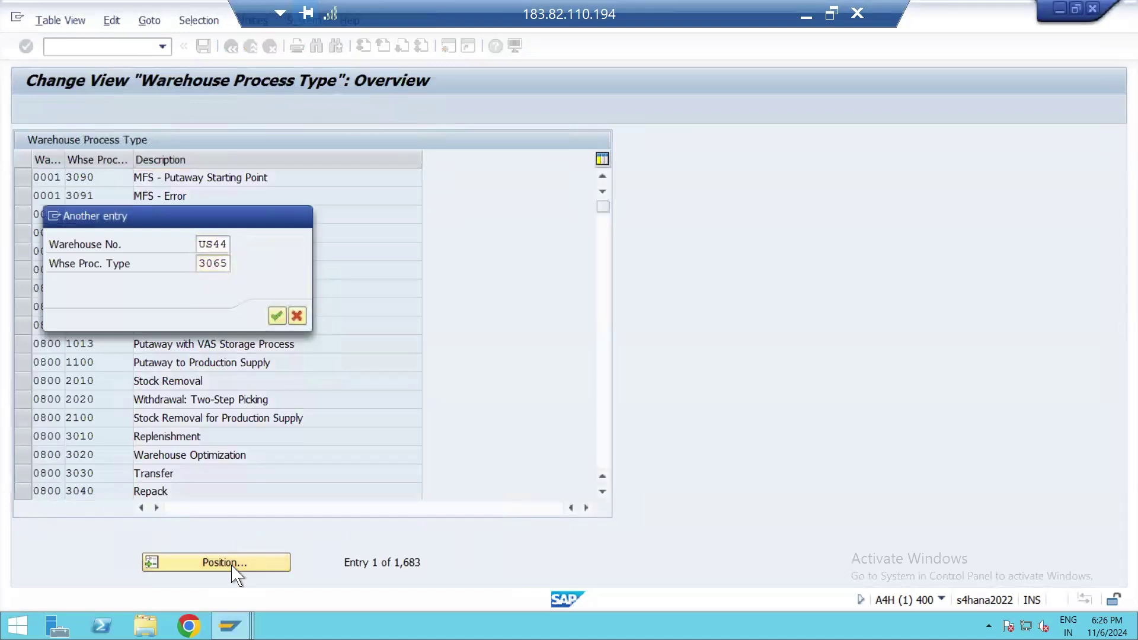
pyautogui.press('Return')
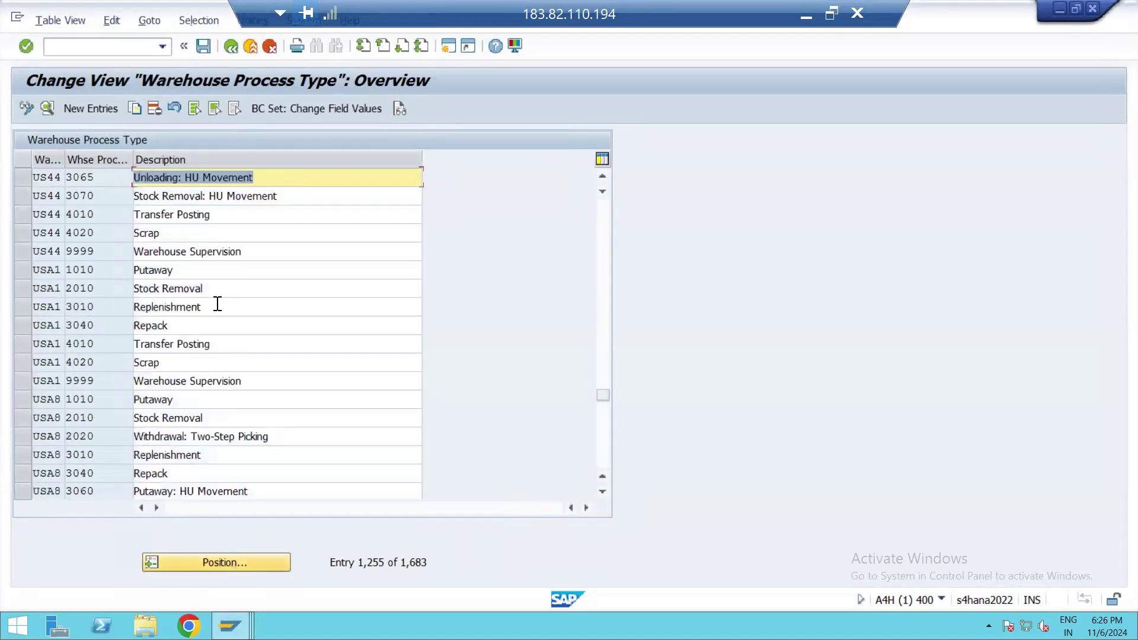
pyautogui.doubleClick(95, 177)
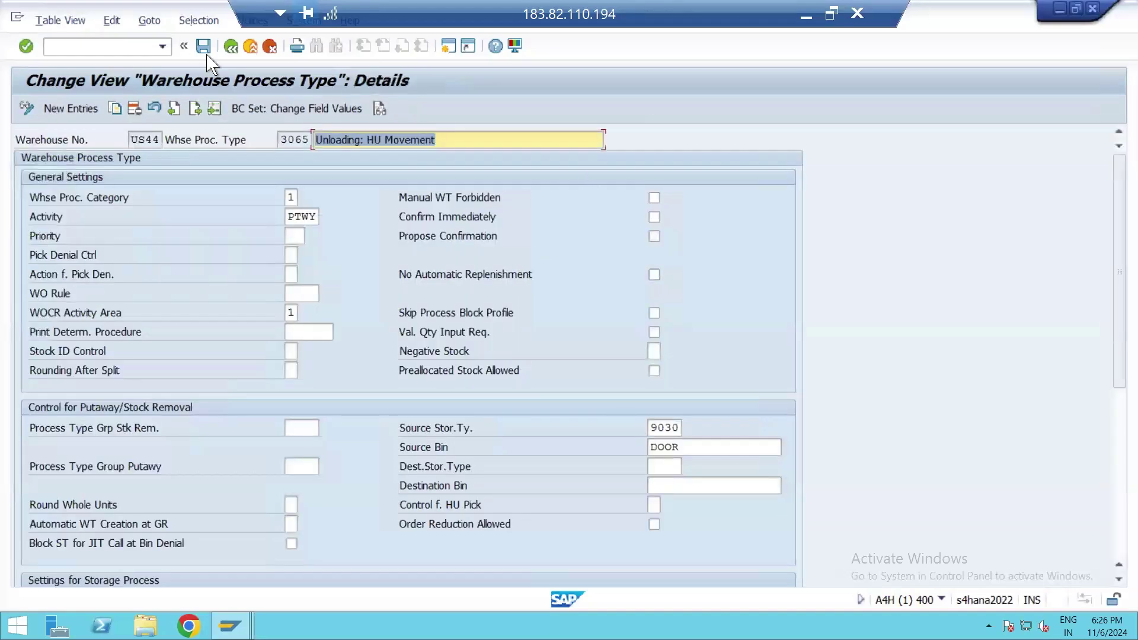
pyautogui.click(232, 46)
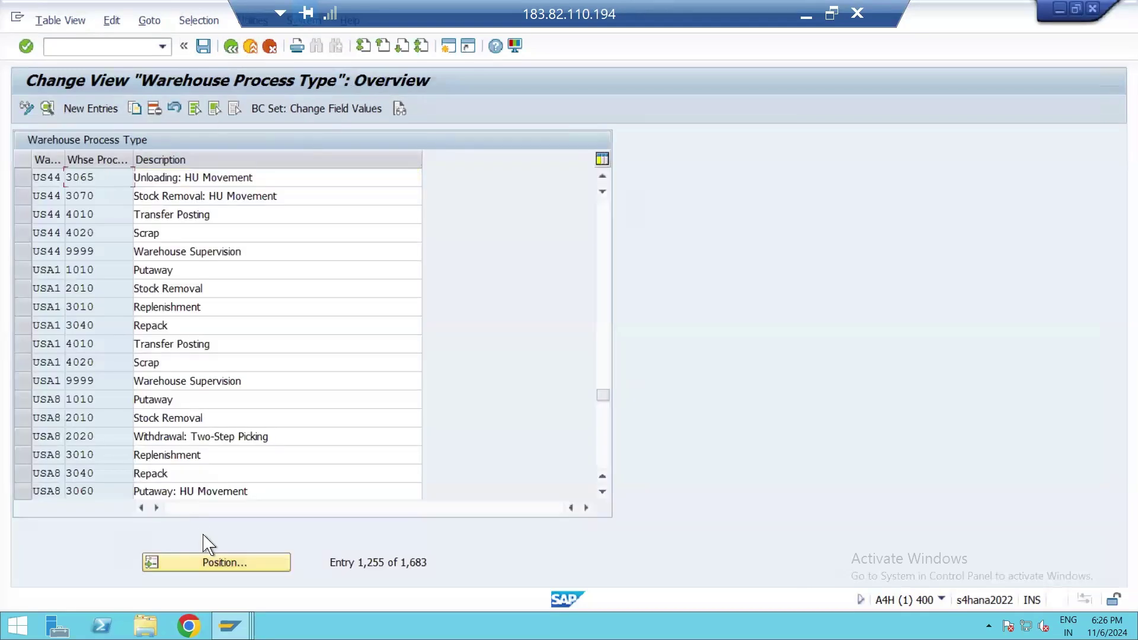
# Step: Position the process type list at the start of warehouse US44 and check the source storage type of process type 1010
pyautogui.click(225, 563)
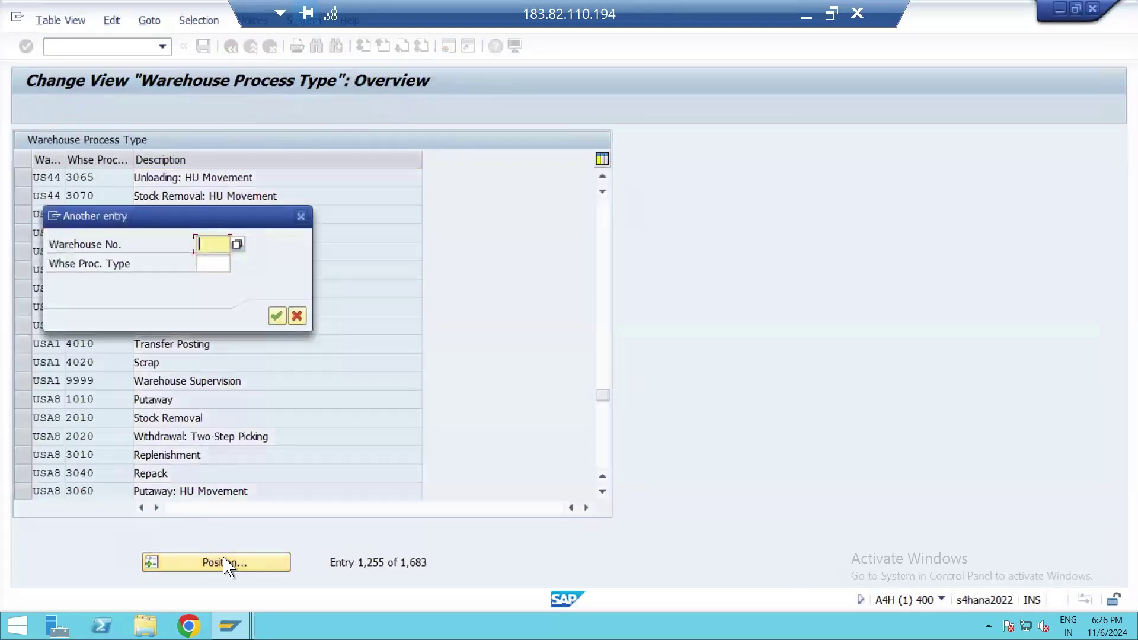
pyautogui.write('US44')
pyautogui.press('Tab')
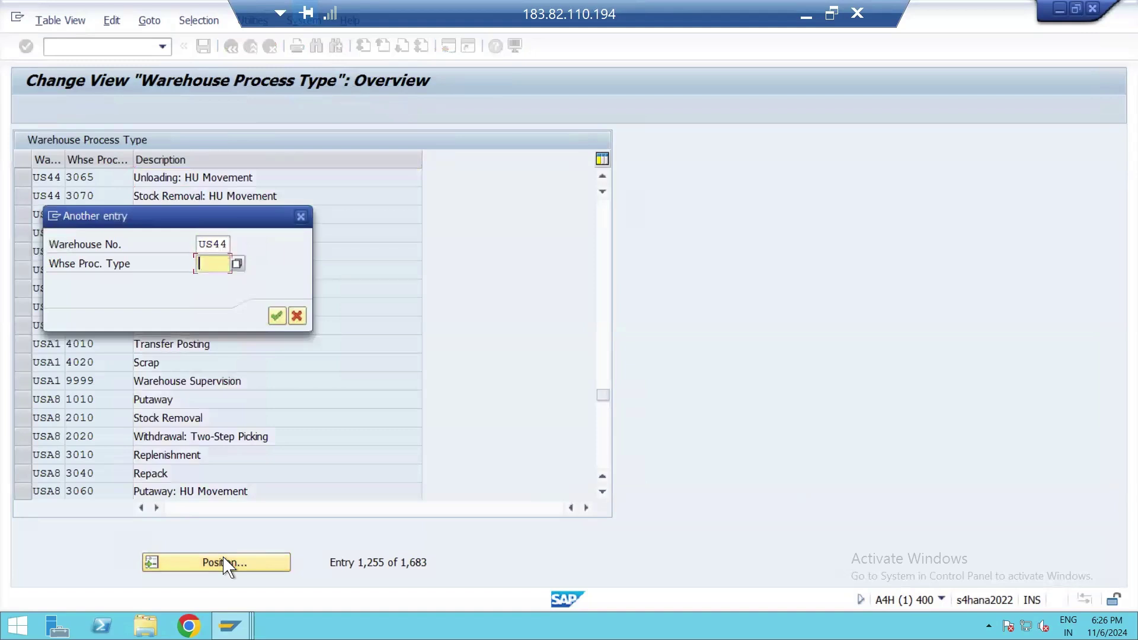
pyautogui.write('00')
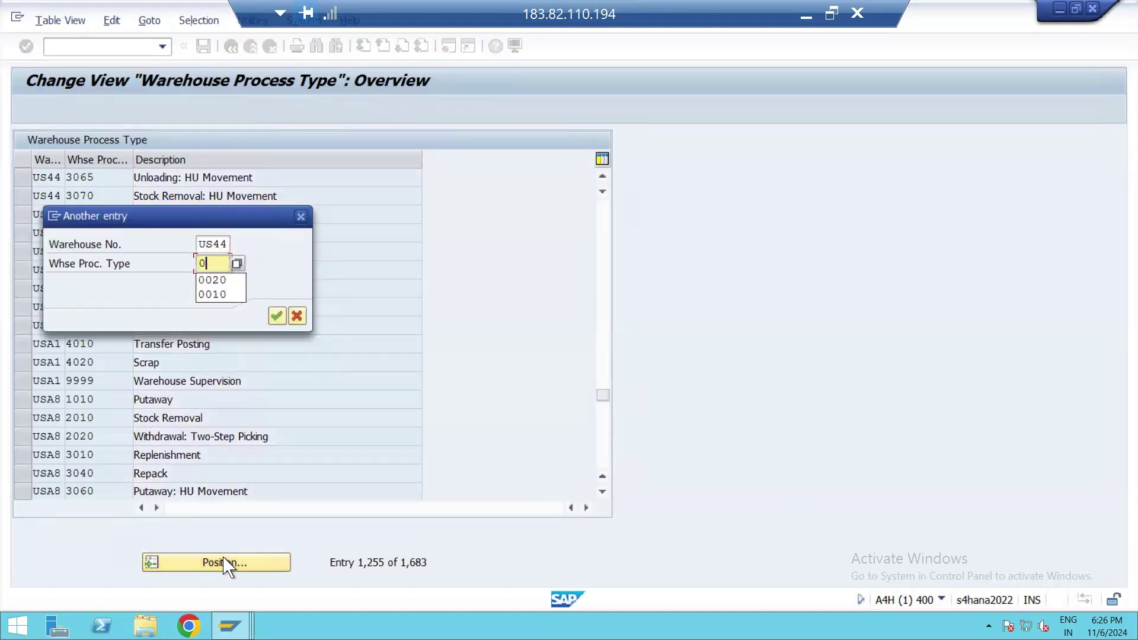
pyautogui.press('BackSpace')
pyautogui.press('BackSpace')
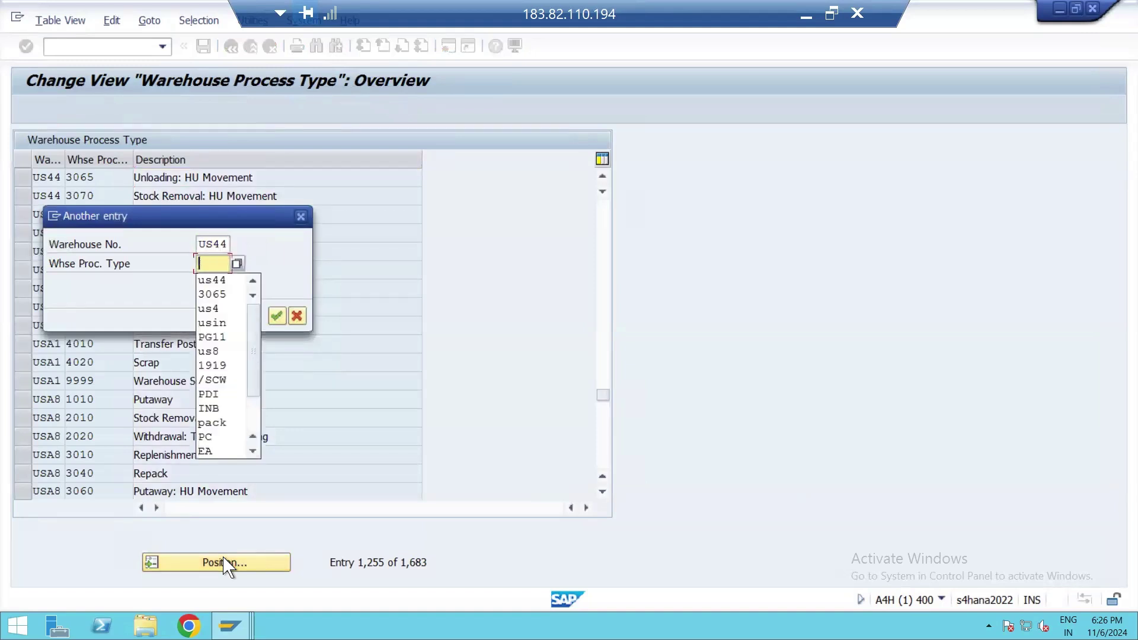
pyautogui.press('Return')
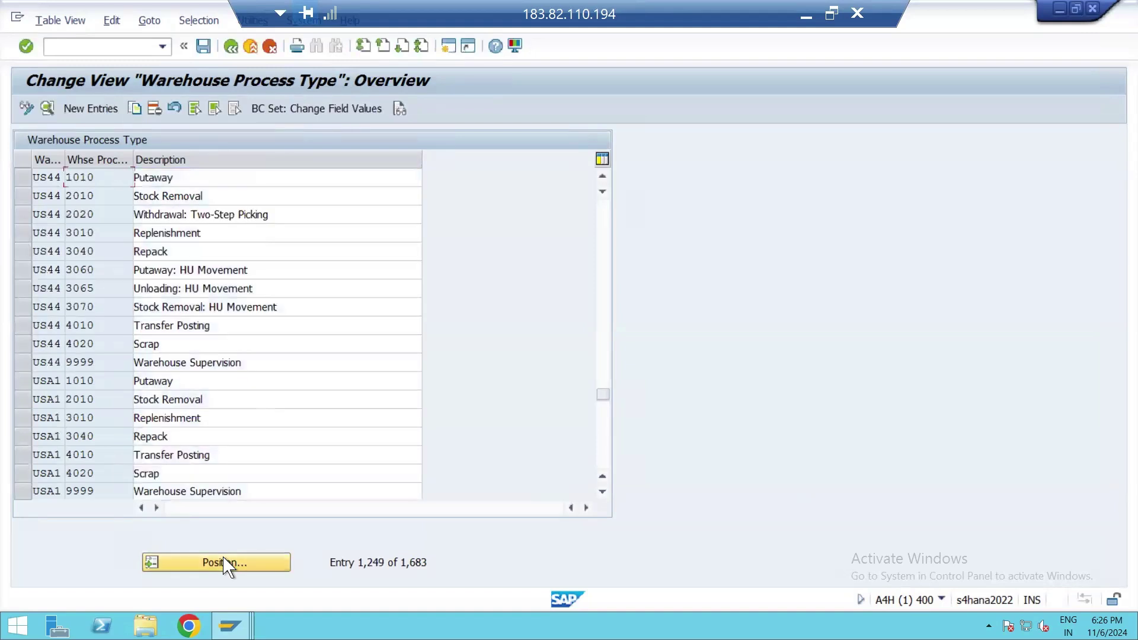
pyautogui.doubleClick(94, 173)
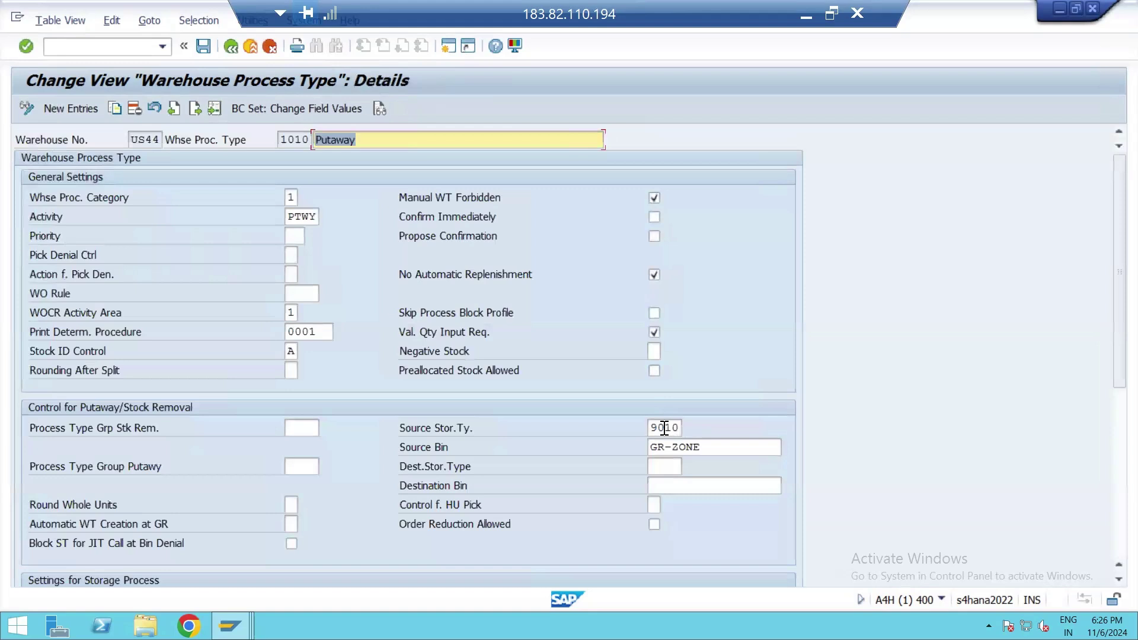
# Step: In the Google Sheets notes, record storage type 9030 for process type 3065 and 9010 for process type 1010
pyautogui.hotkey('alt', 'Tab')
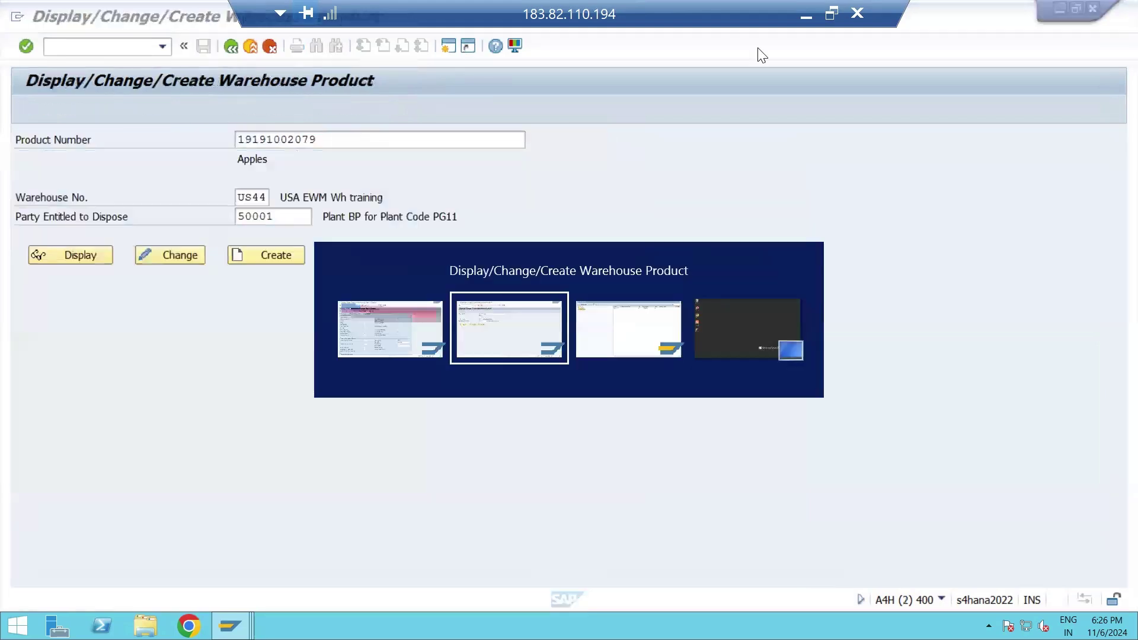
pyautogui.click(806, 13)
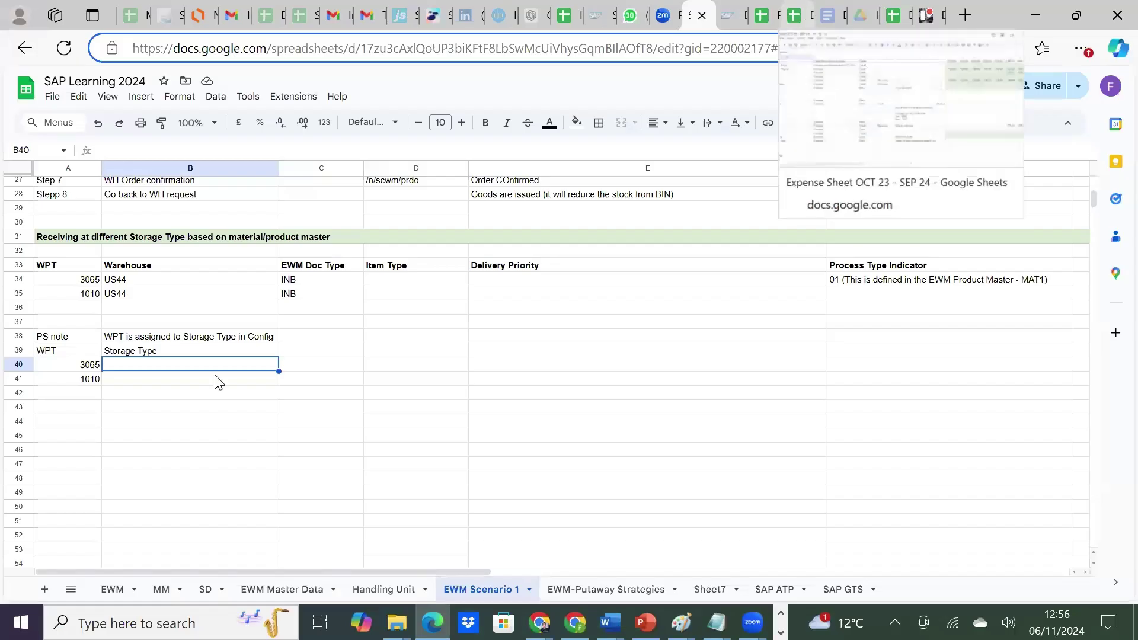
pyautogui.write('9030')
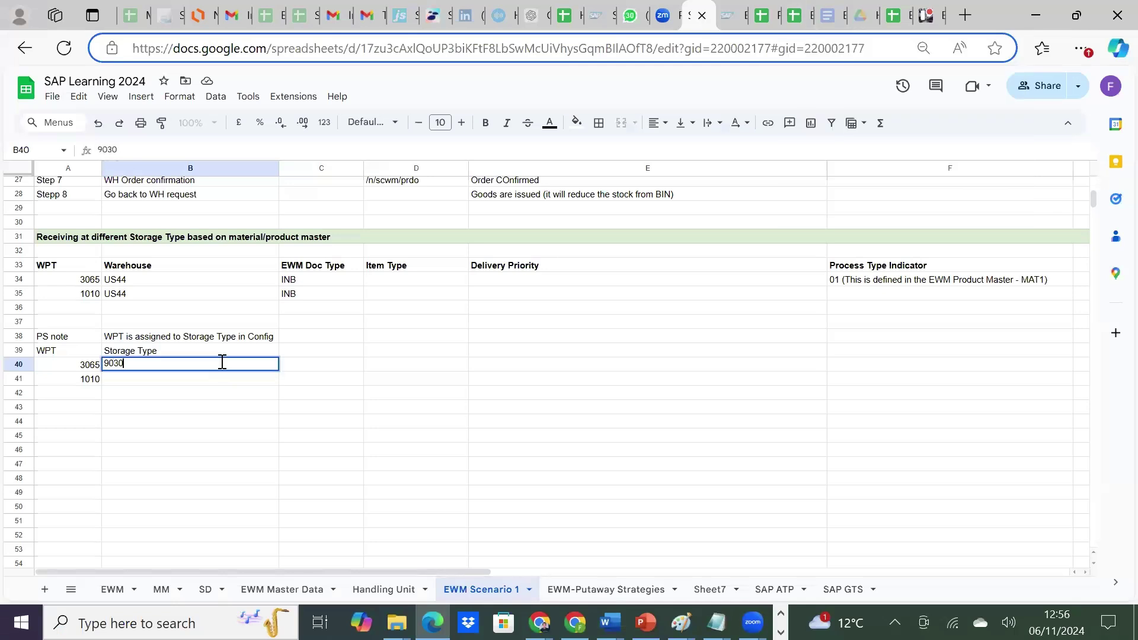
pyautogui.press('Return')
pyautogui.write('9010')
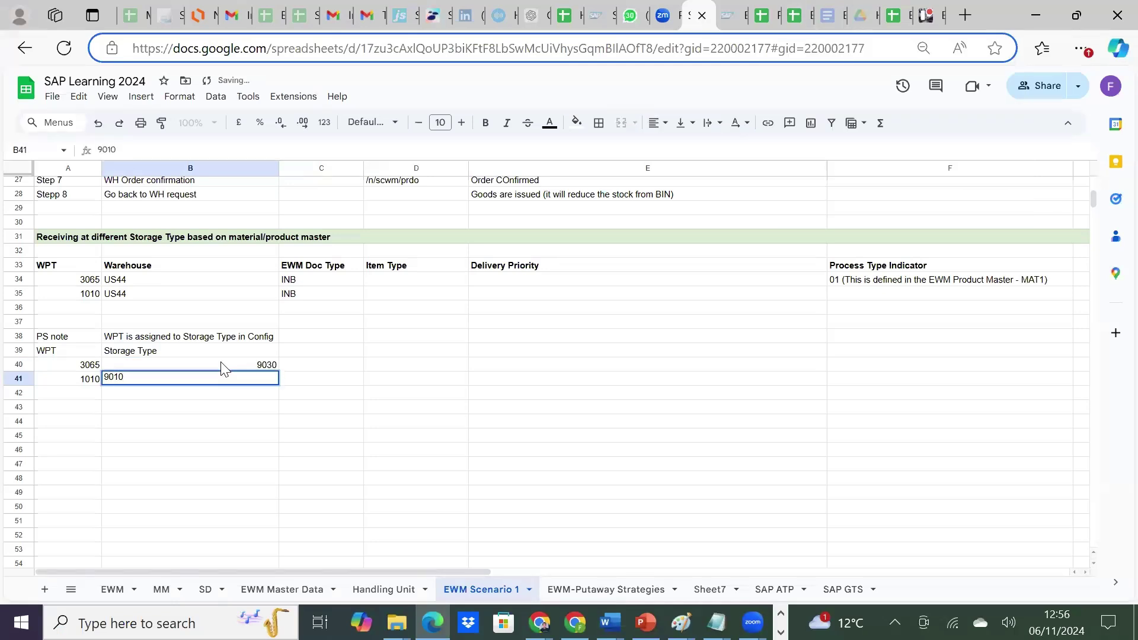
pyautogui.press('Return')
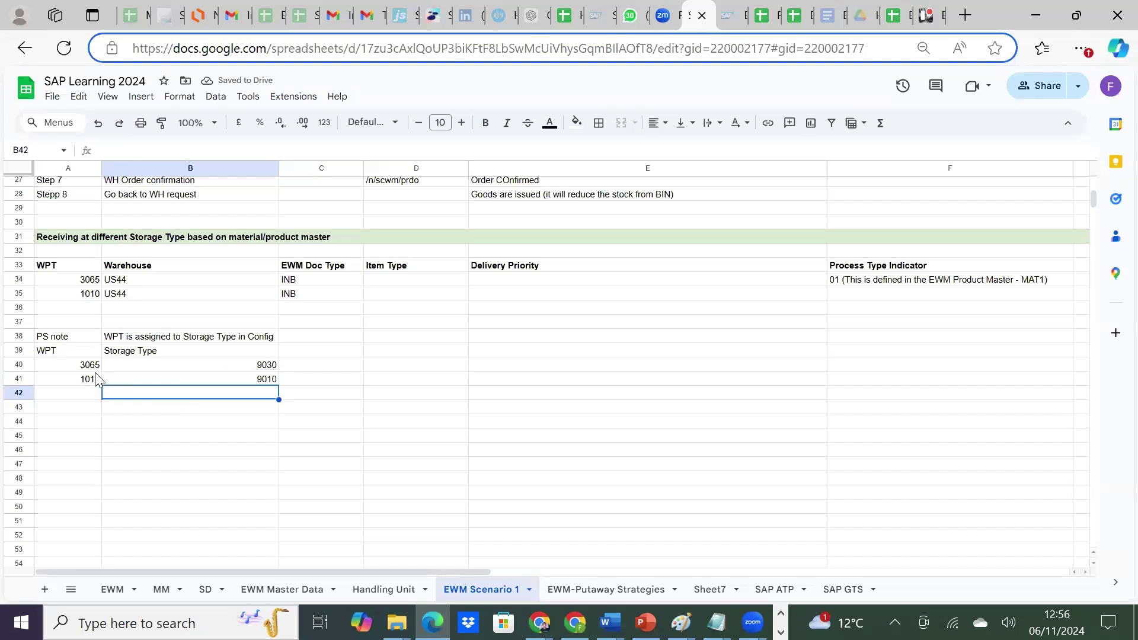
pyautogui.click(835, 287)
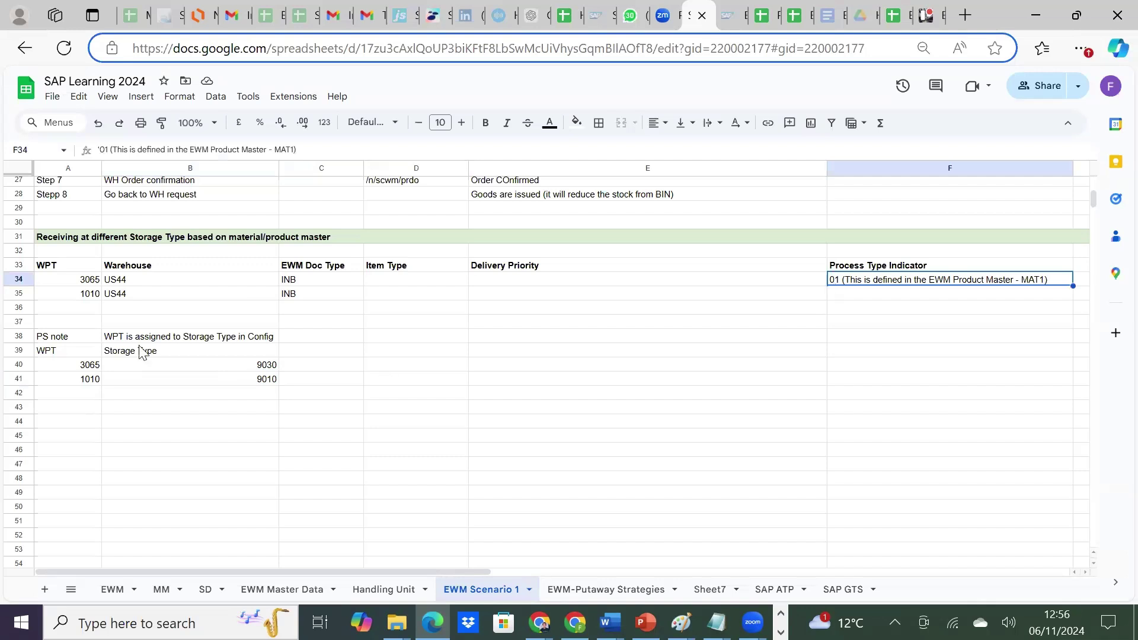
pyautogui.click(73, 366)
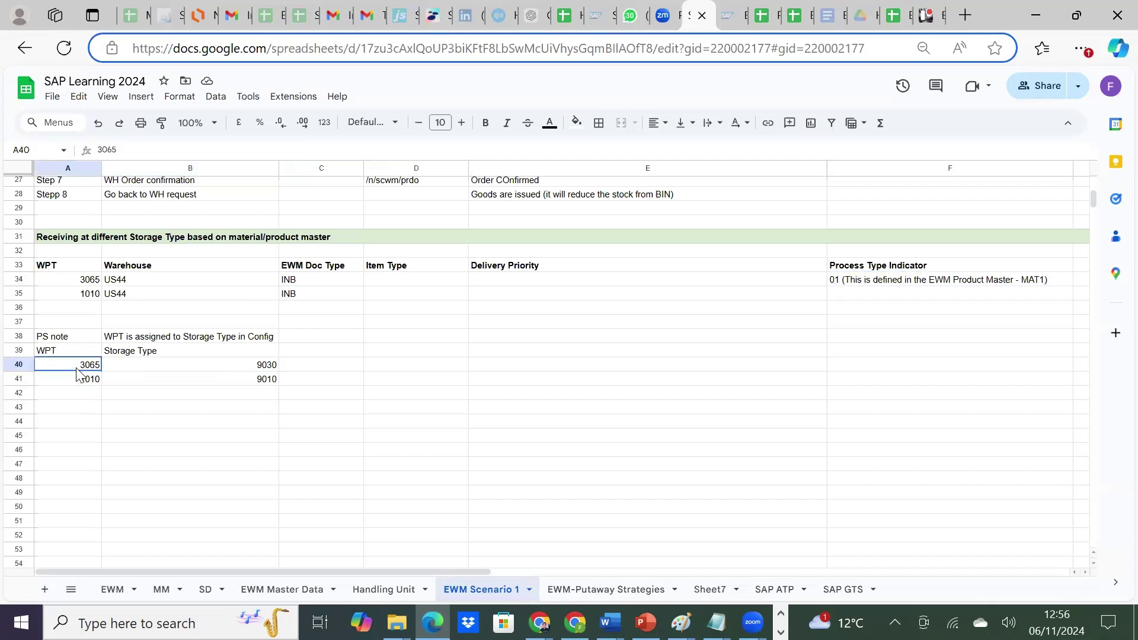
pyautogui.click(265, 365)
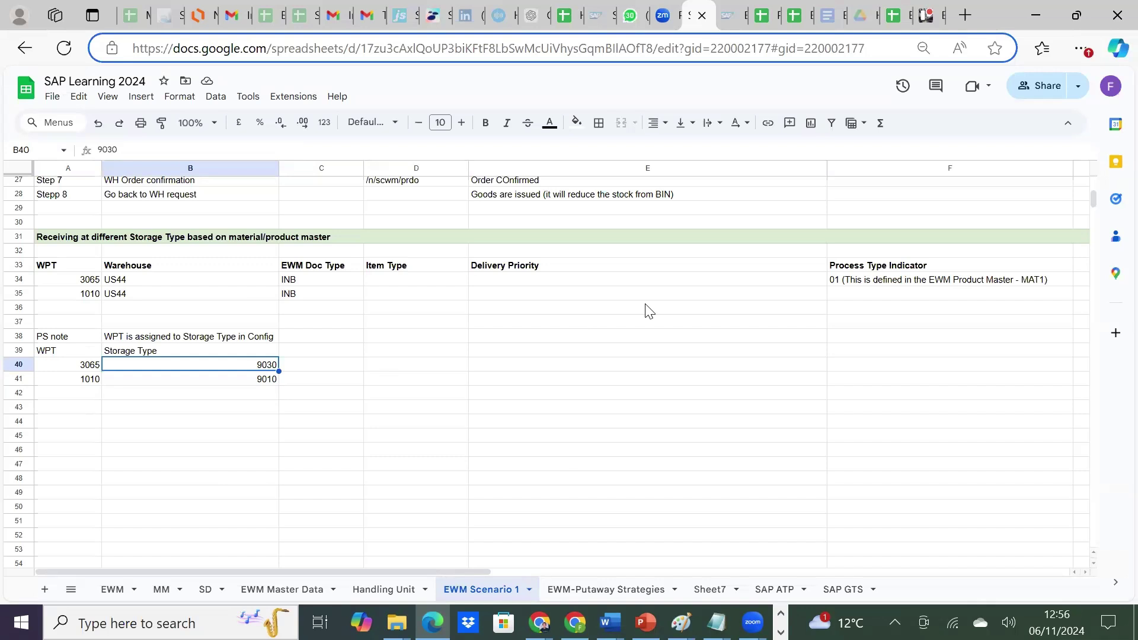
# Step: Return to SAP and start an inbound delivery with /nvl31n for the first purchase order suggested in the field's input history
pyautogui.hotkey('alt', 'Tab')
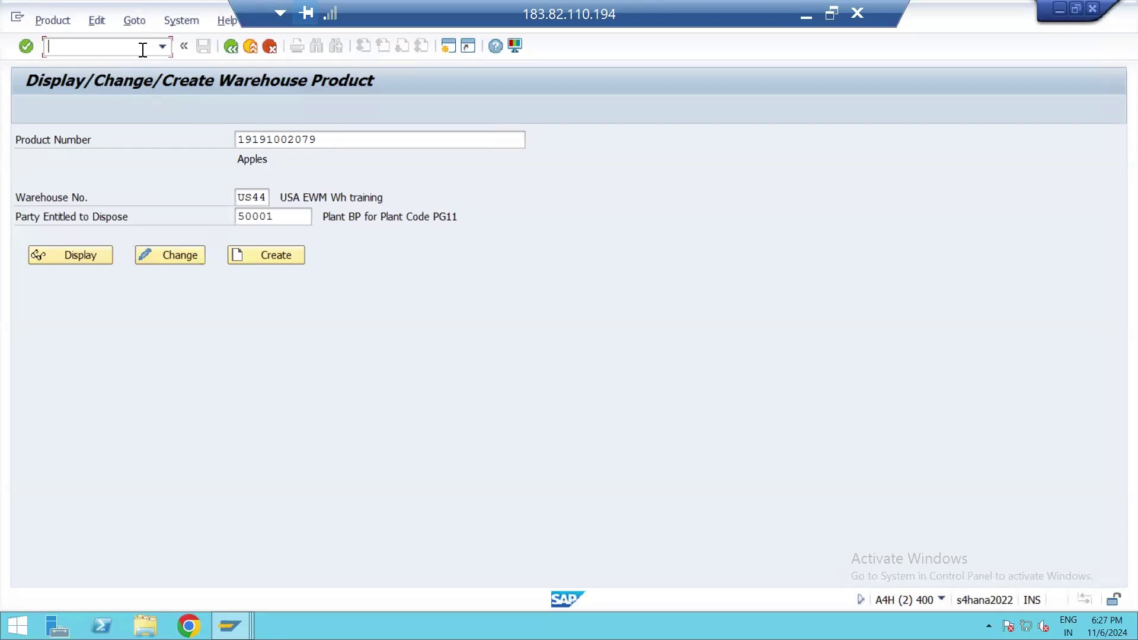
pyautogui.write('/nvl31n')
pyautogui.press('Return')
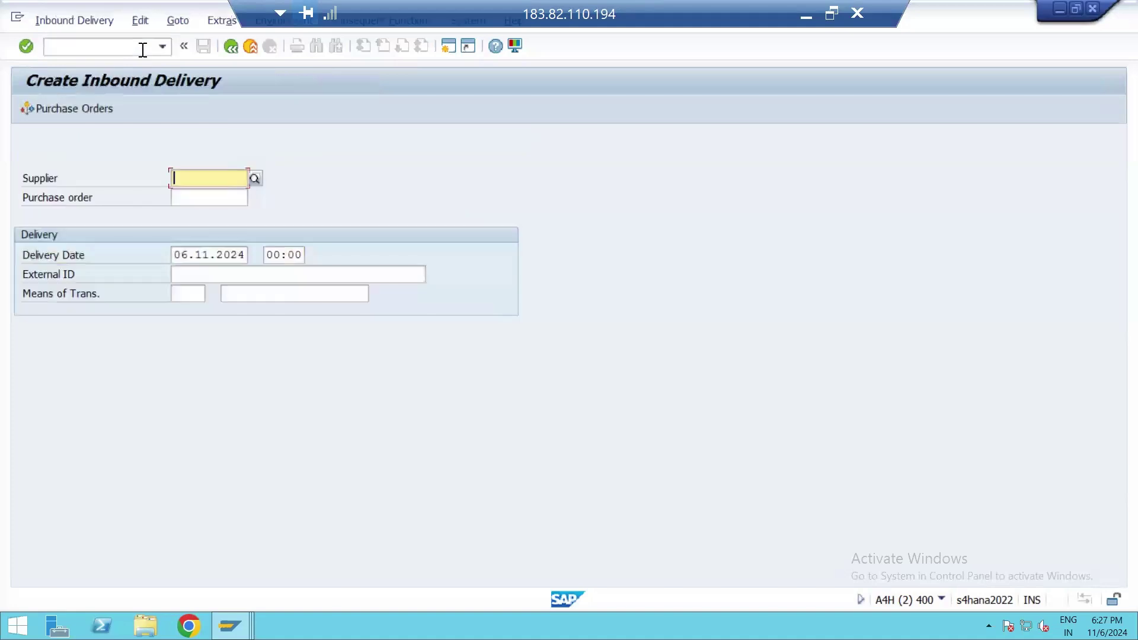
pyautogui.click(221, 197)
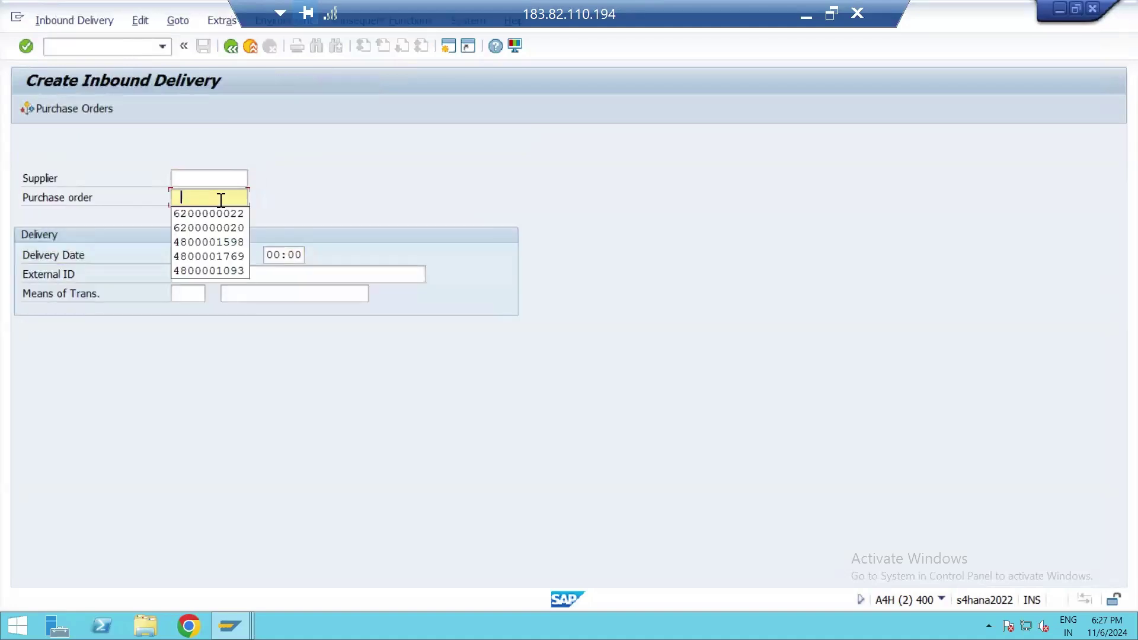
pyautogui.click(220, 217)
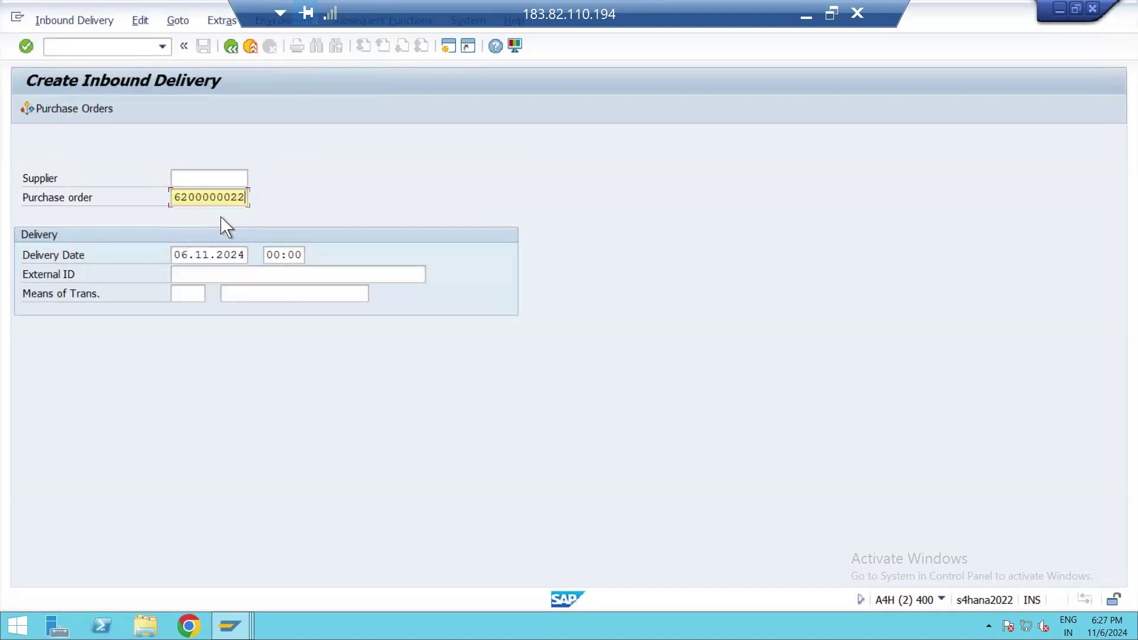
pyautogui.press('Return')
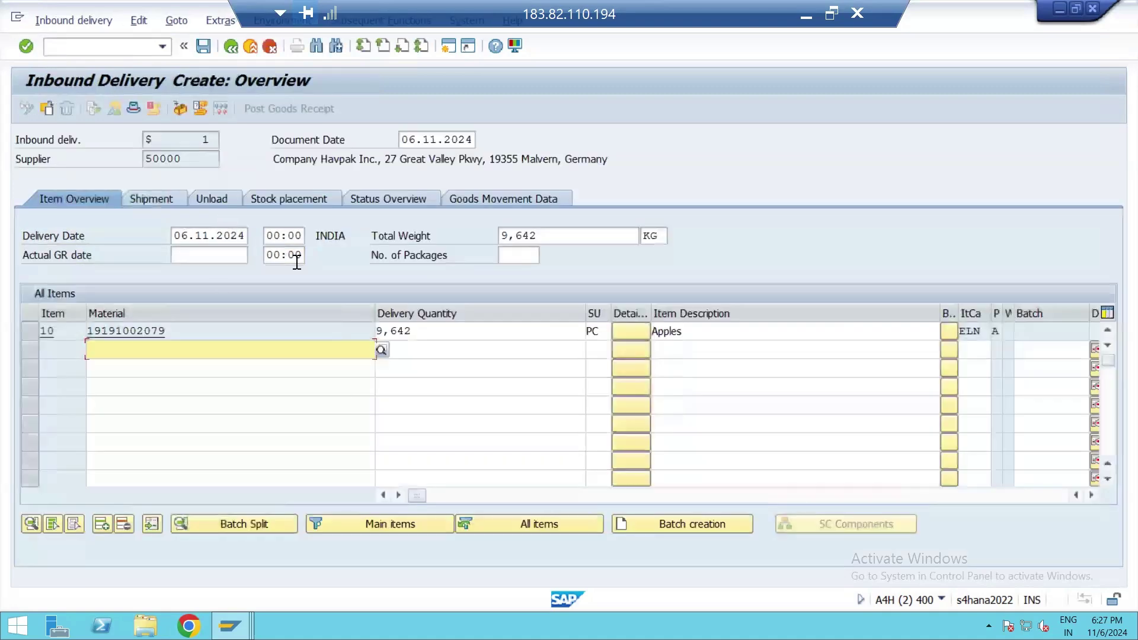
# Step: Set the delivery quantity of the Apples item to 10 PC and acknowledge the resulting message
pyautogui.click(441, 332)
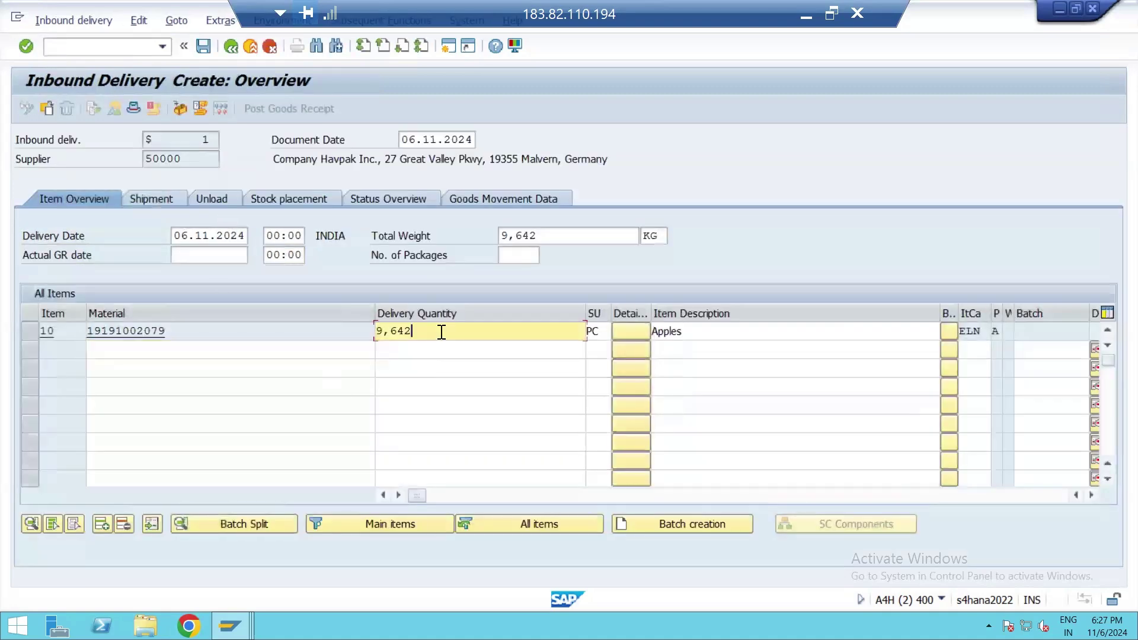
pyautogui.press('BackSpace')
pyautogui.press('BackSpace')
pyautogui.press('BackSpace')
pyautogui.press('BackSpace')
pyautogui.press('BackSpace')
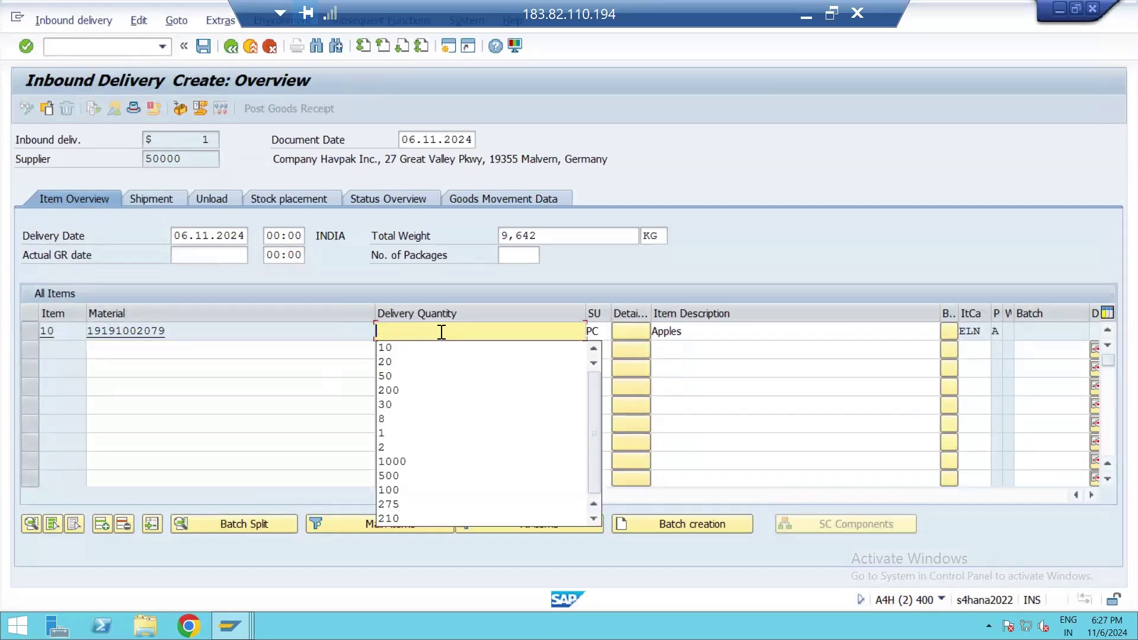
pyautogui.write('10')
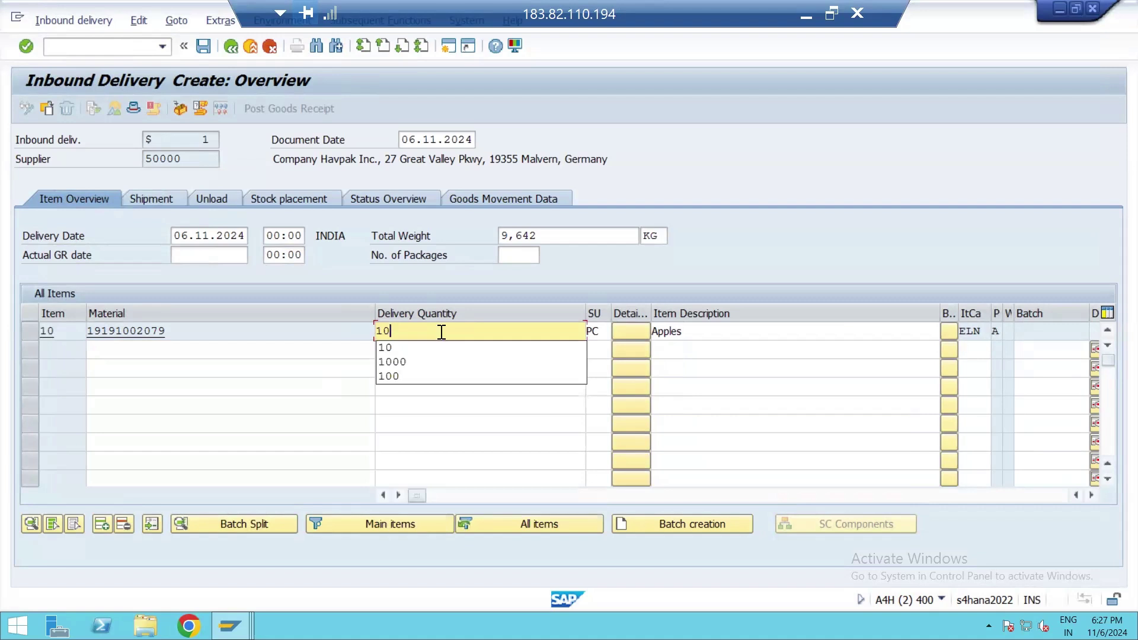
pyautogui.press('Return')
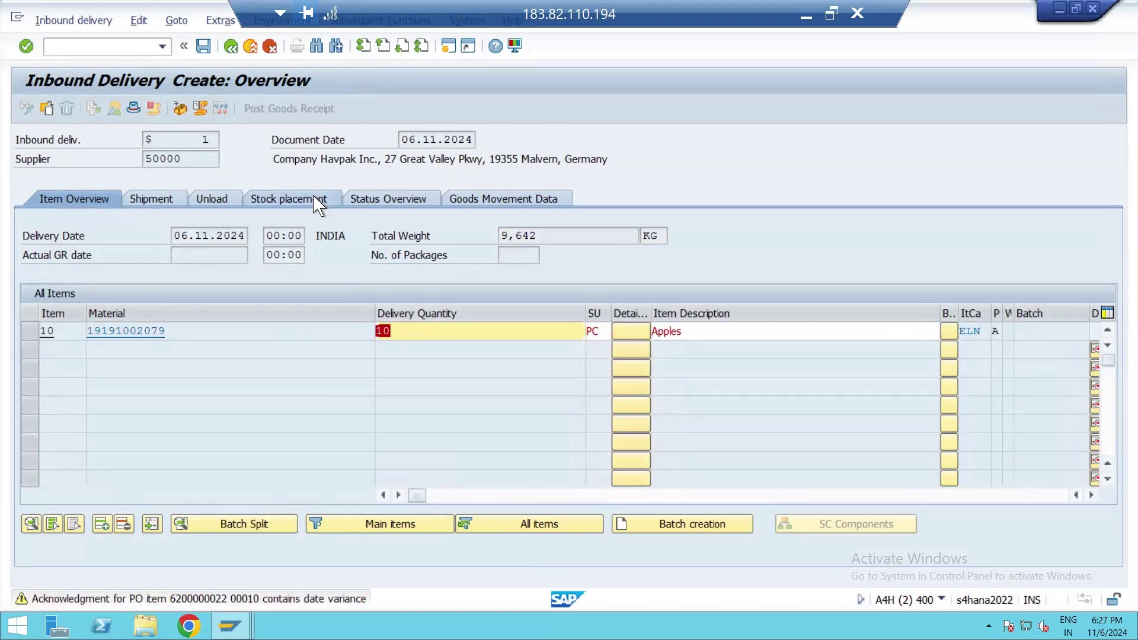
pyautogui.press('Return')
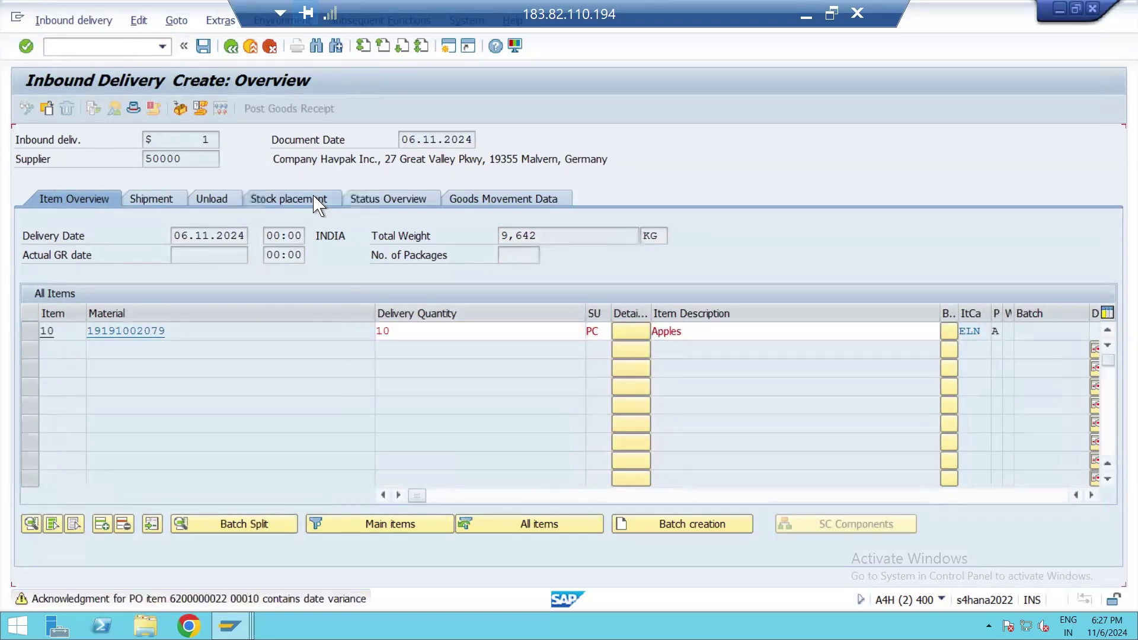
# Step: Assign storage location USIN to the Apples item in its stock placement data and save the inbound delivery
pyautogui.click(319, 202)
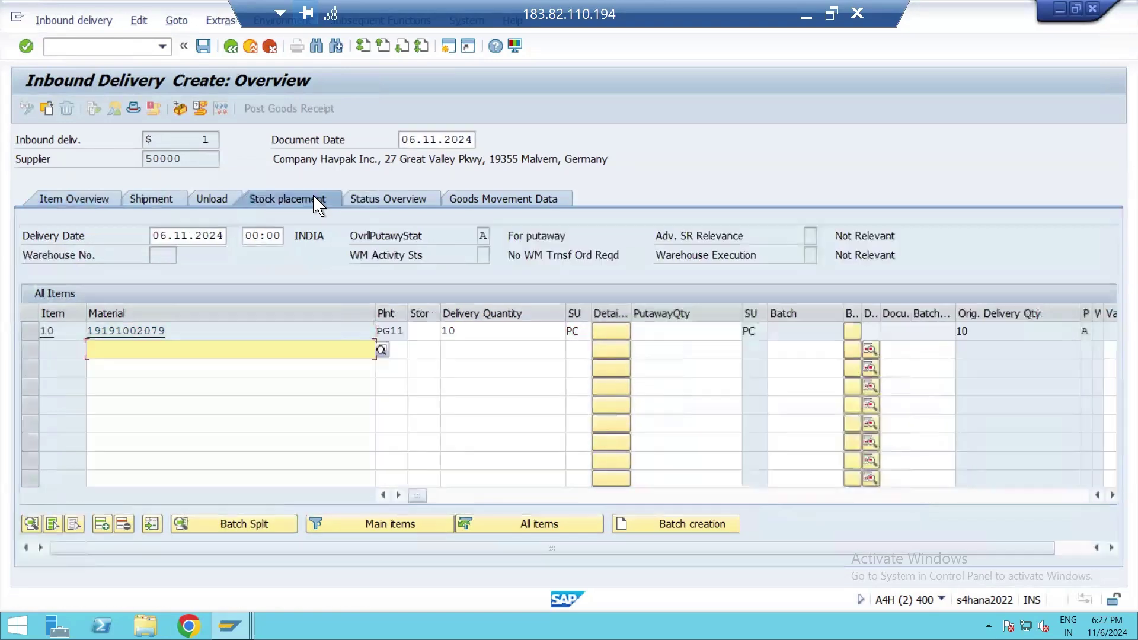
pyautogui.click(431, 330)
pyautogui.click(431, 330)
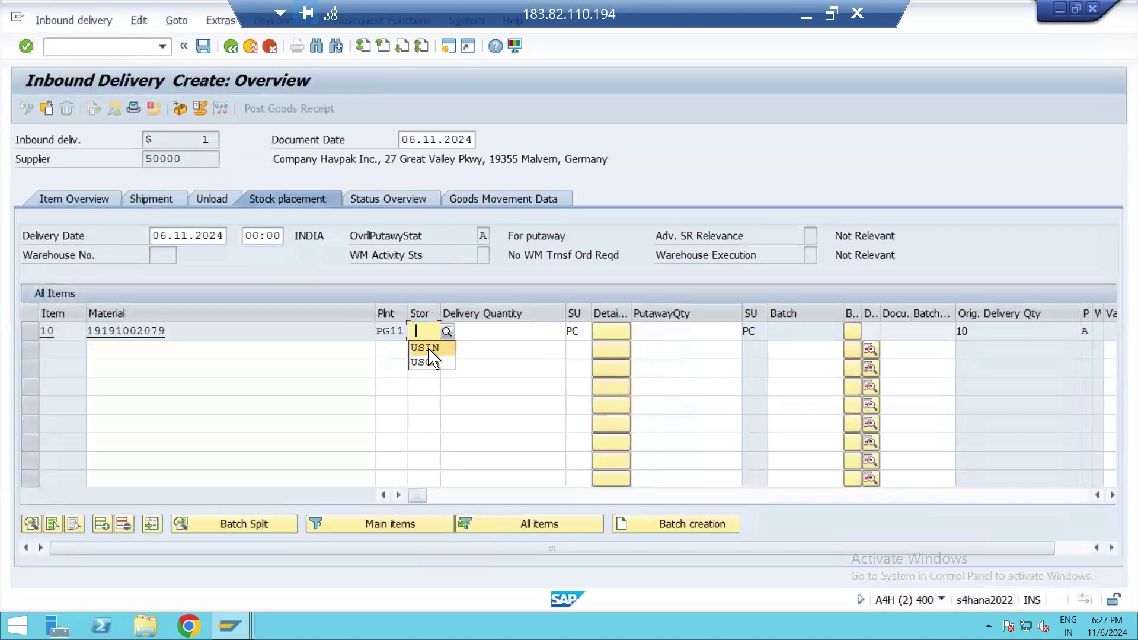
pyautogui.click(429, 349)
pyautogui.press('Return')
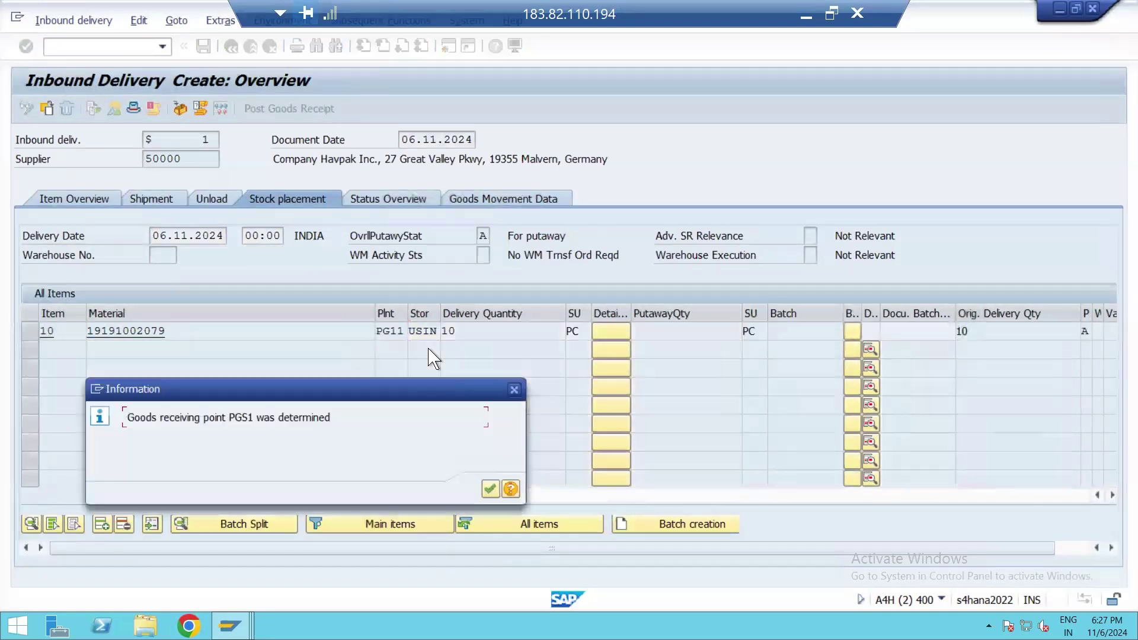
pyautogui.press('Return')
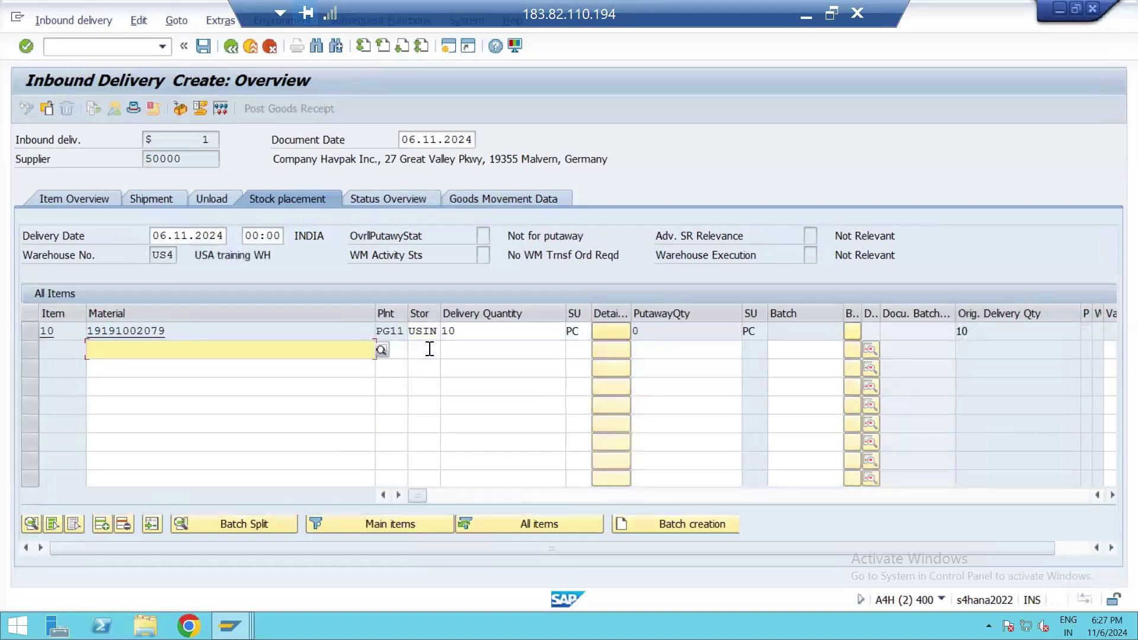
pyautogui.click(205, 47)
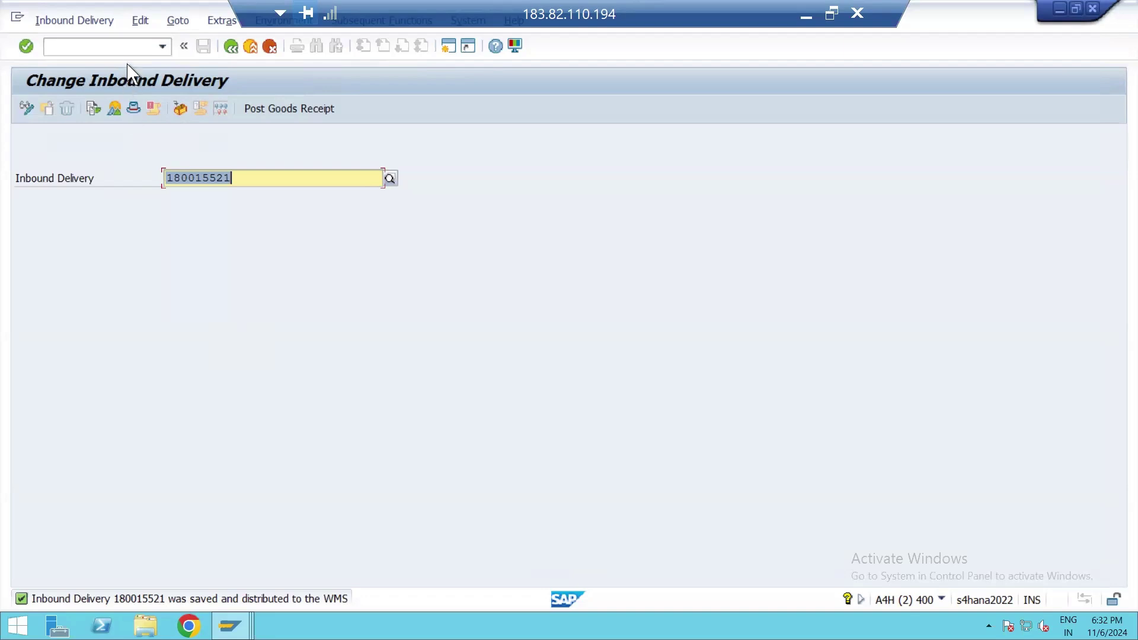
# Step: Open warehouse inbound delivery maintenance with /n/scwm/prdi
pyautogui.click(132, 48)
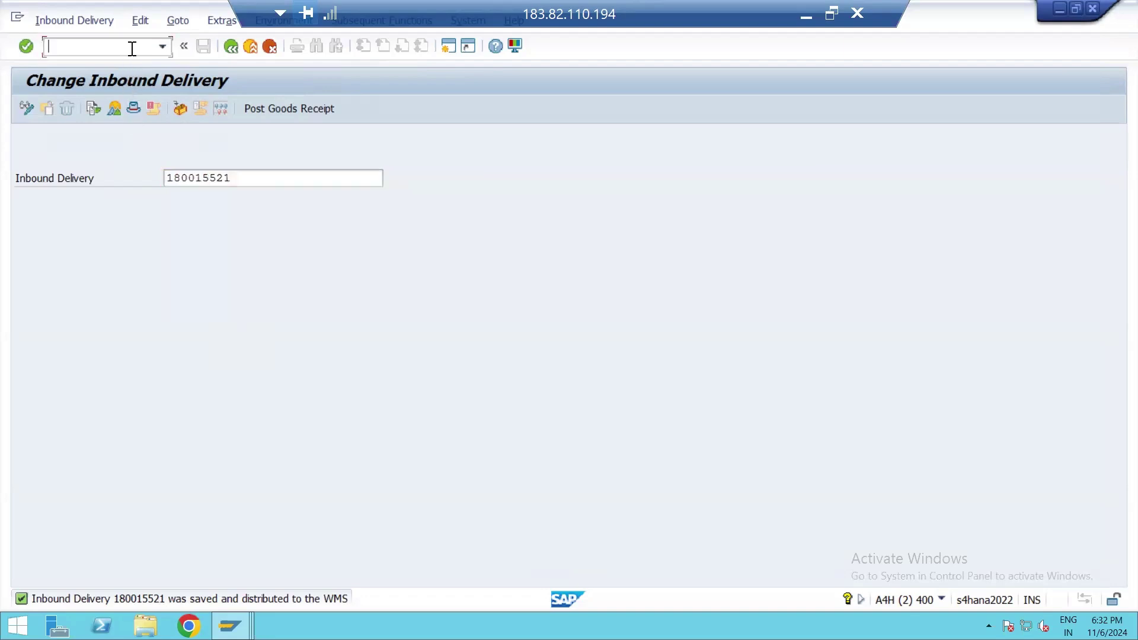
pyautogui.write('.n')
pyautogui.click(162, 47)
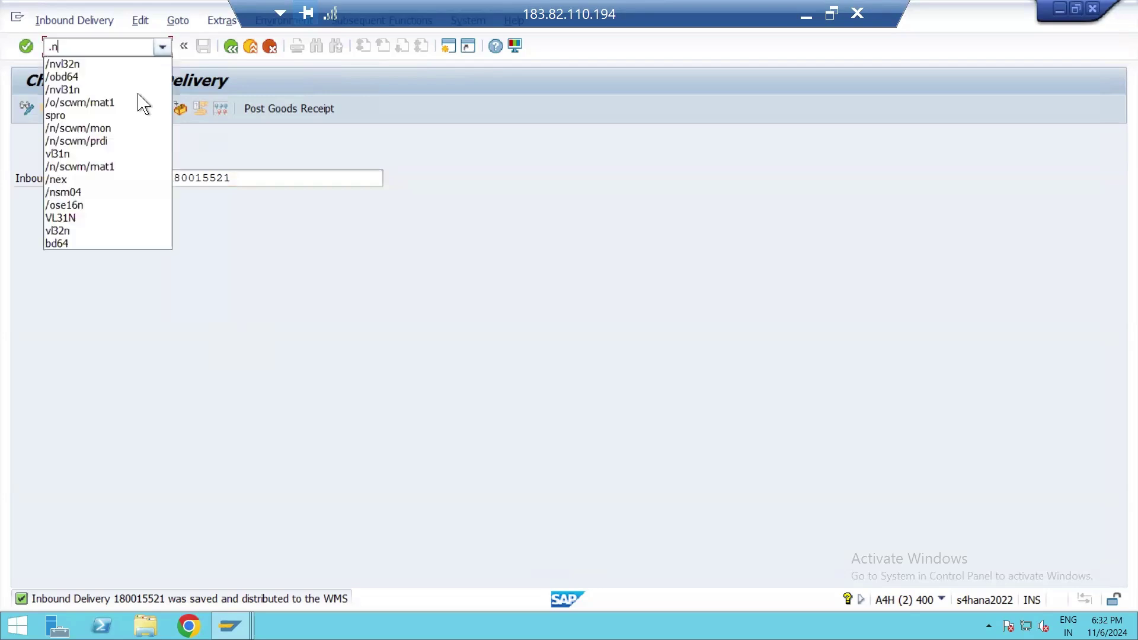
pyautogui.click(127, 153)
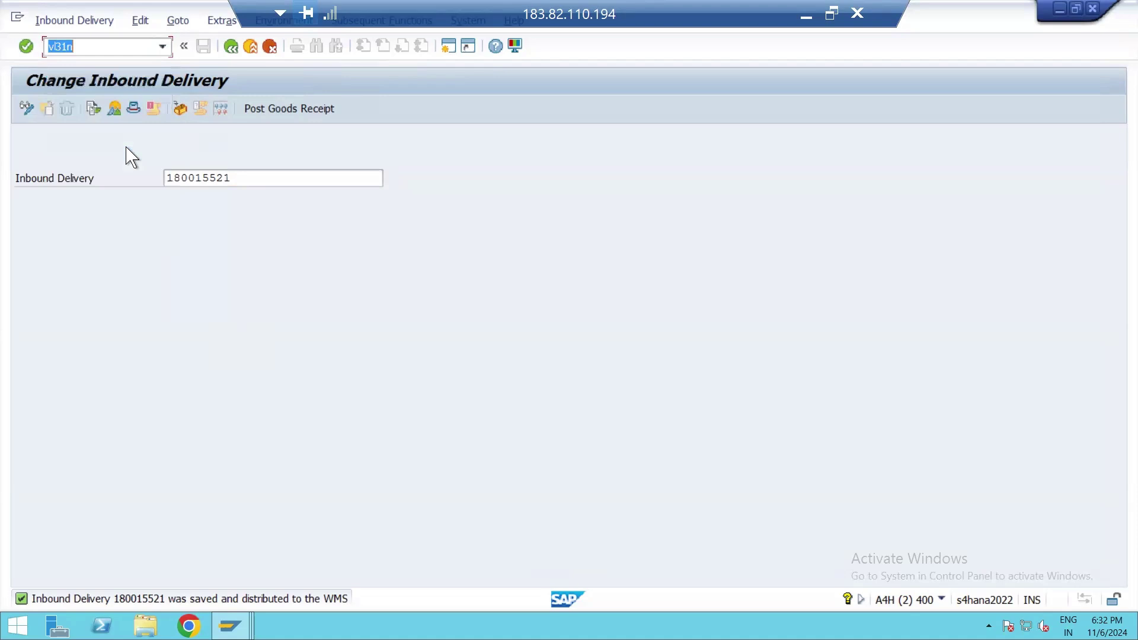
pyautogui.click(163, 47)
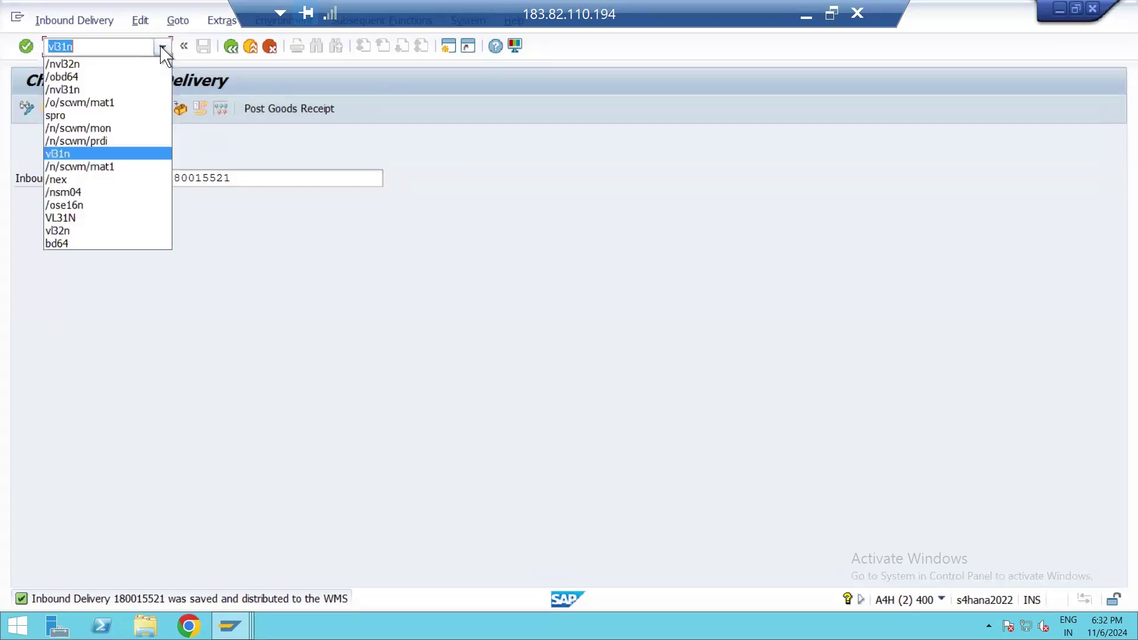
pyautogui.click(103, 142)
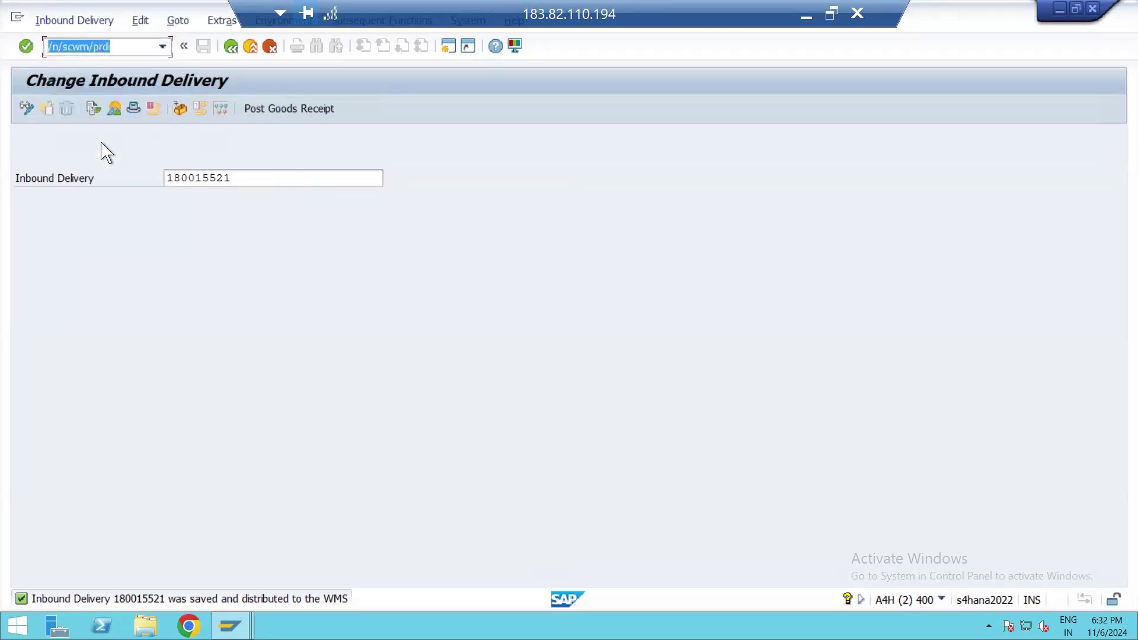
pyautogui.press('Return')
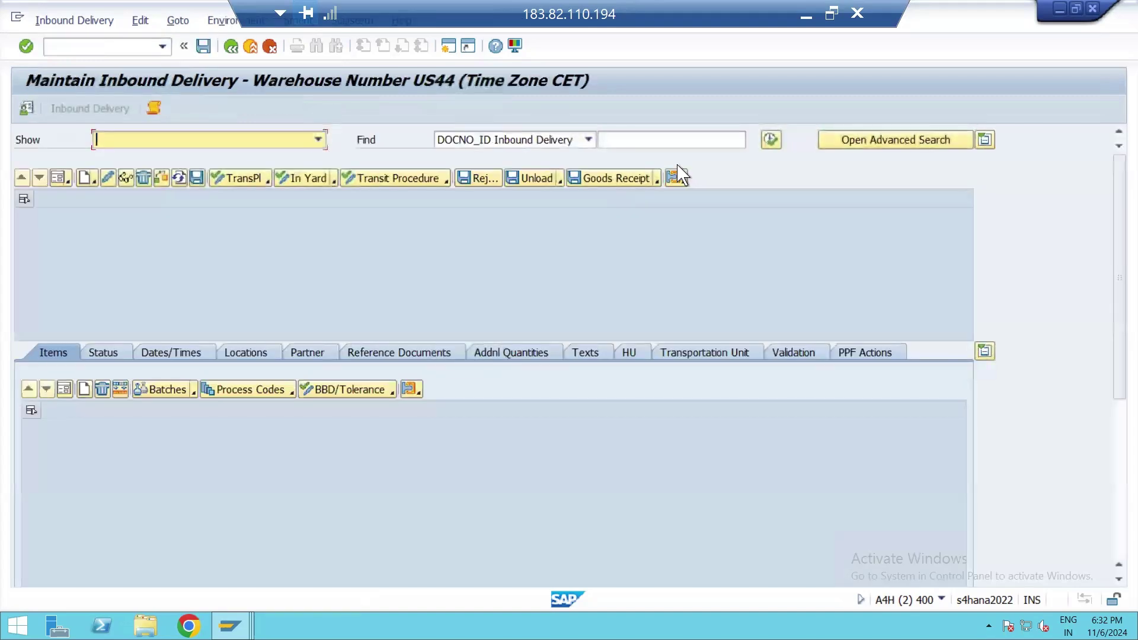
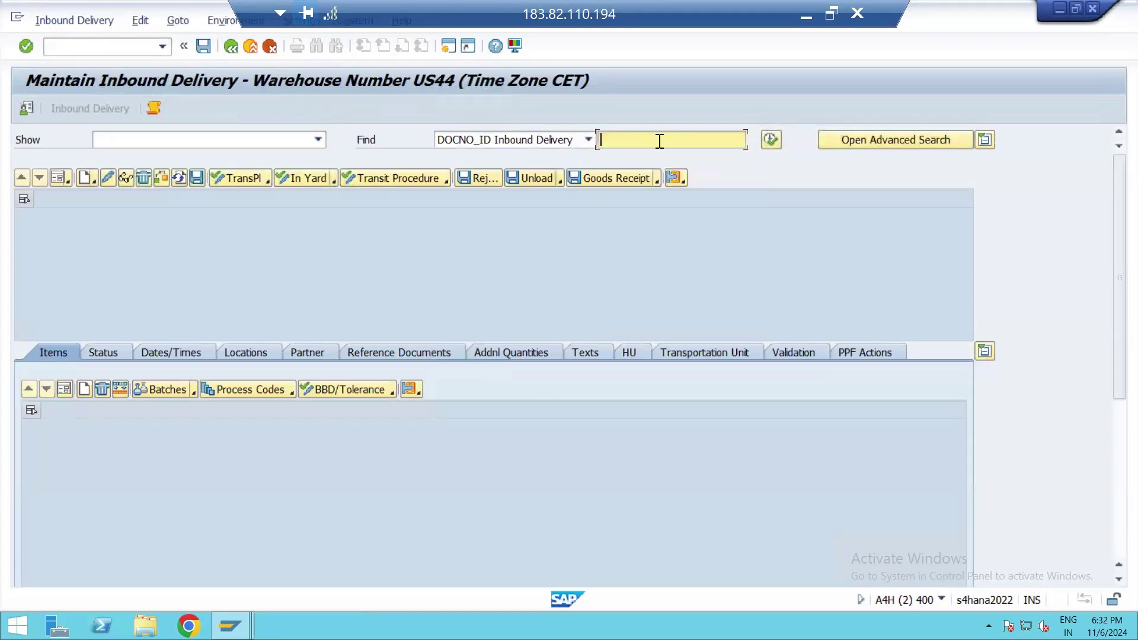
# Step: Open the inbound delivery display in a separate session with /ovl33n to get the new delivery's document number
pyautogui.click(138, 44)
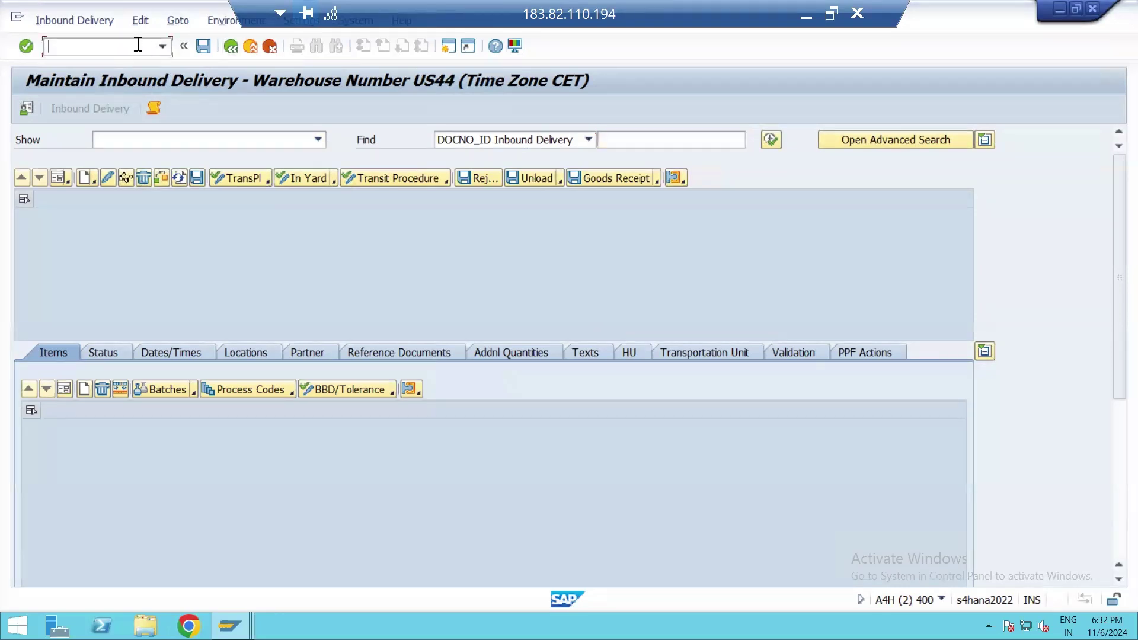
pyautogui.write('/ovl032')
pyautogui.press('BackSpace')
pyautogui.press('BackSpace')
pyautogui.press('BackSpace')
pyautogui.press('BackSpace')
pyautogui.press('BackSpace')
pyautogui.write('vl33n')
pyautogui.press('Return')
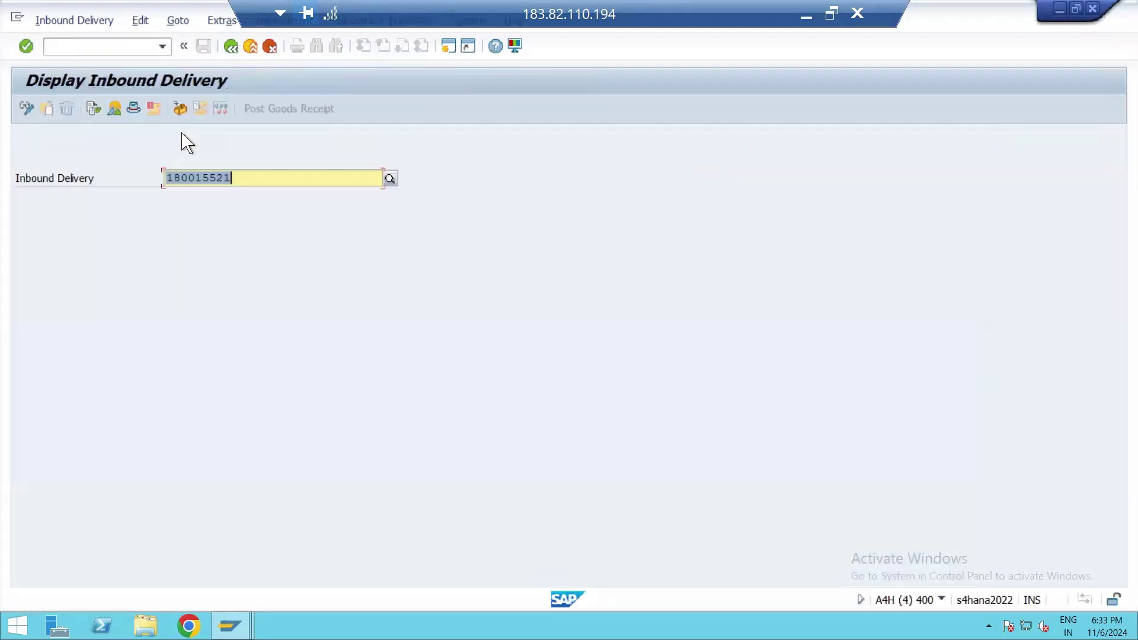
pyautogui.click(231, 175)
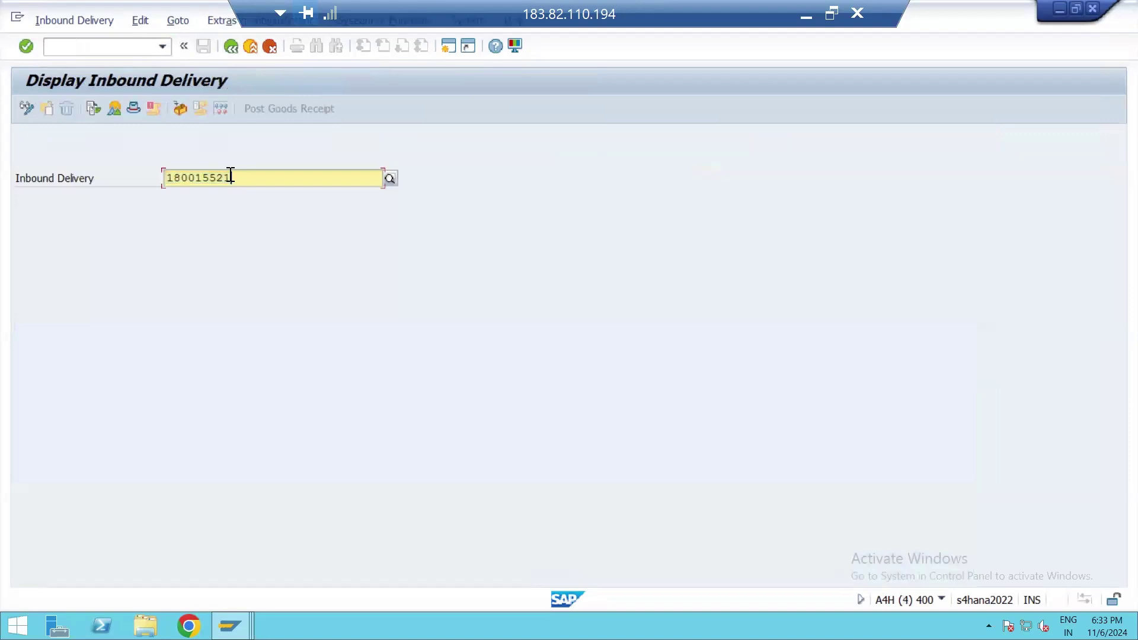
pyautogui.press('Return')
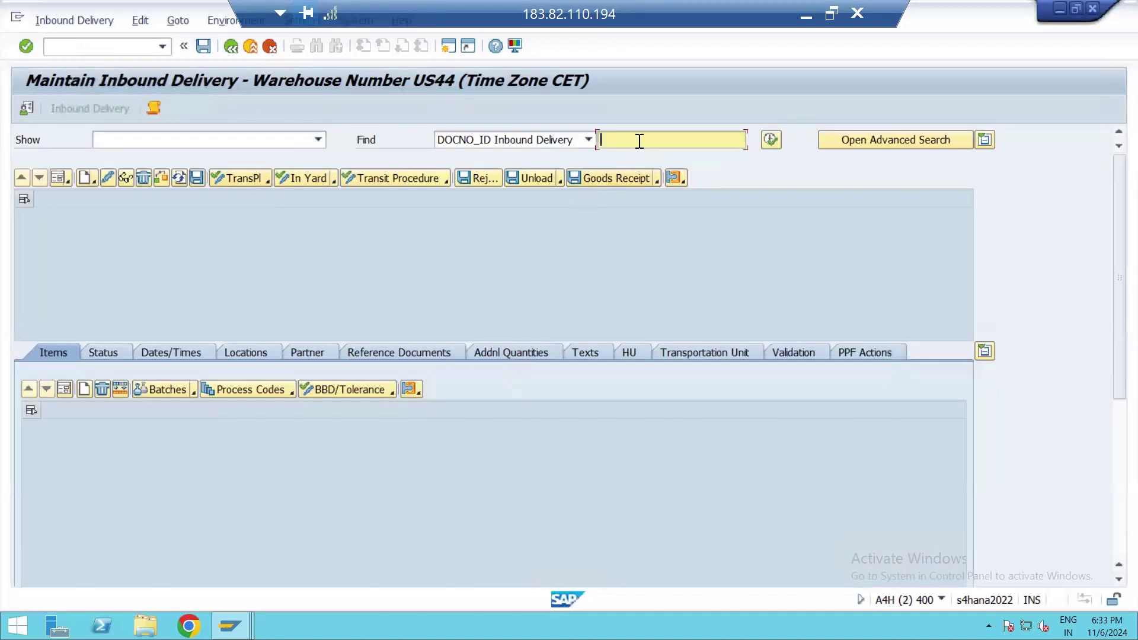
# Step: Find the new inbound delivery by its document number in warehouse US44 and post its goods receipt
pyautogui.write('180015521')
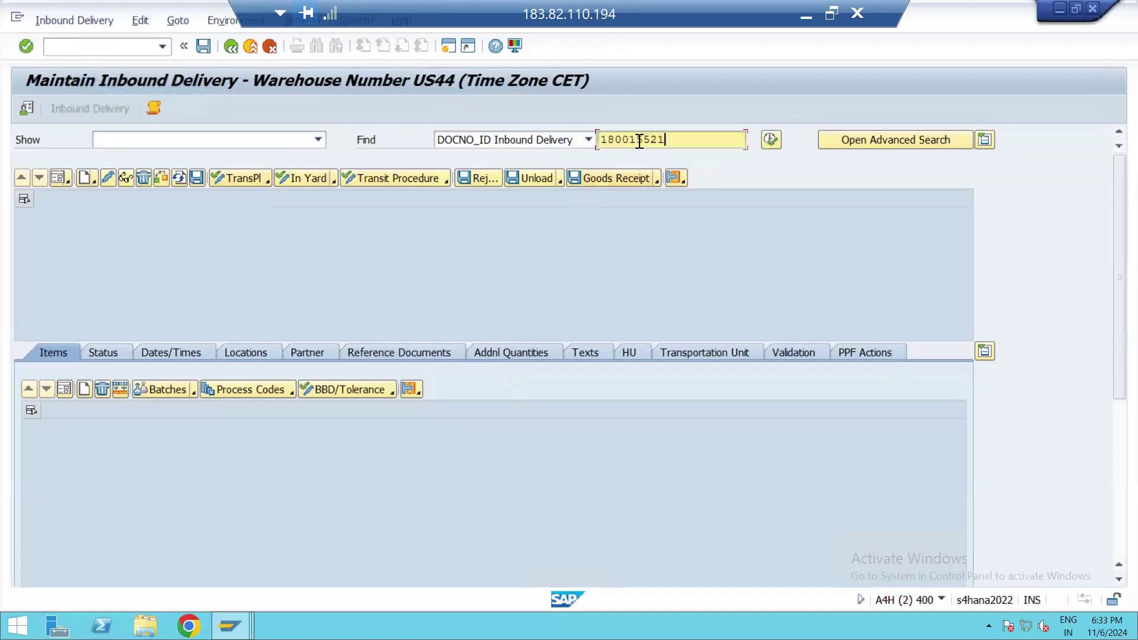
pyautogui.click(769, 140)
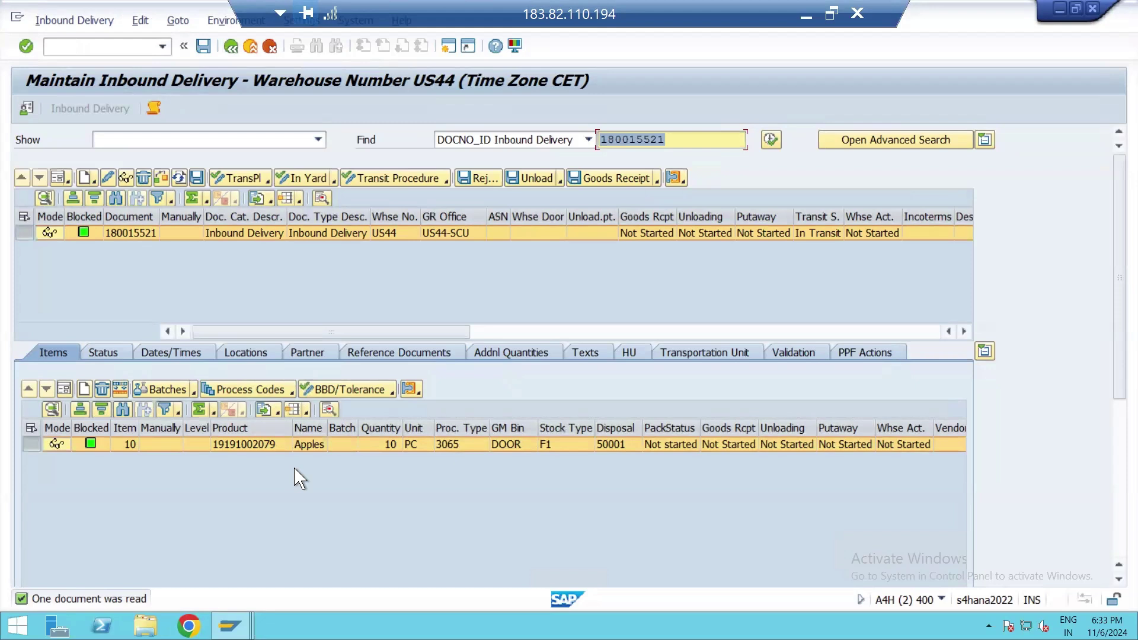
pyautogui.click(617, 180)
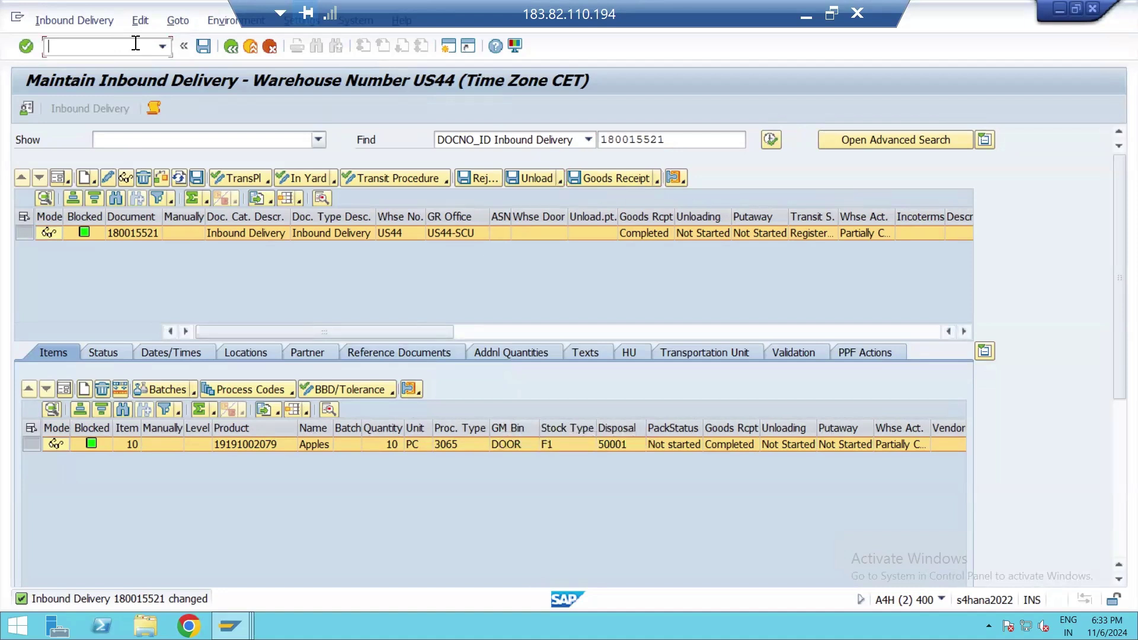
# Step: Open the Apples warehouse product in US44 for changing in a new session with /o/scwm/mat1
pyautogui.write('/')
pyautogui.click(163, 46)
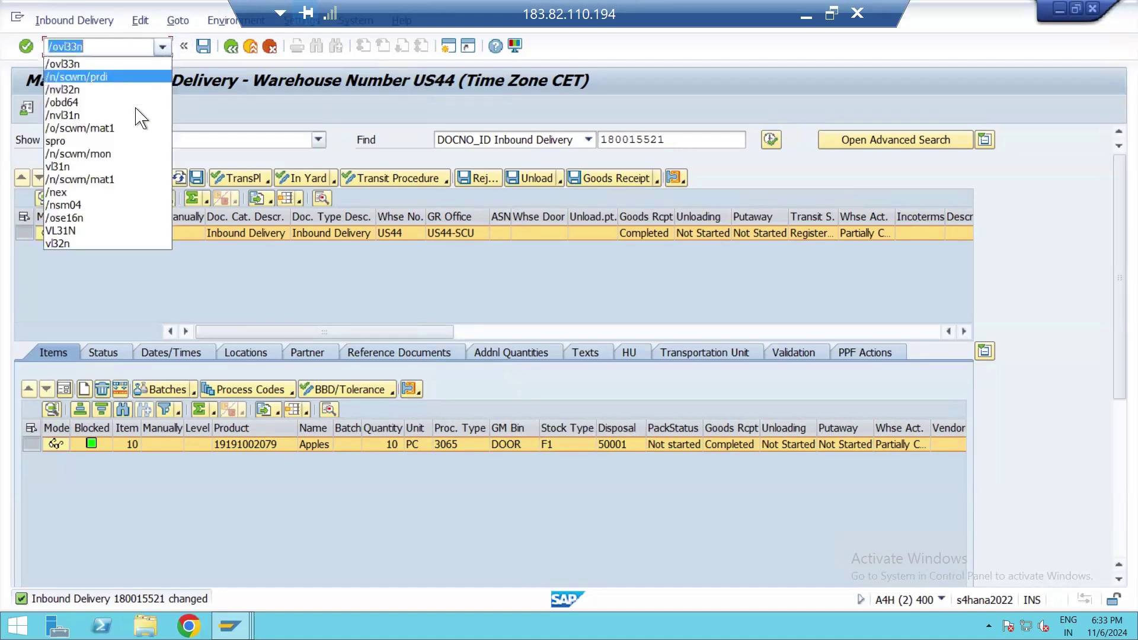
pyautogui.click(133, 130)
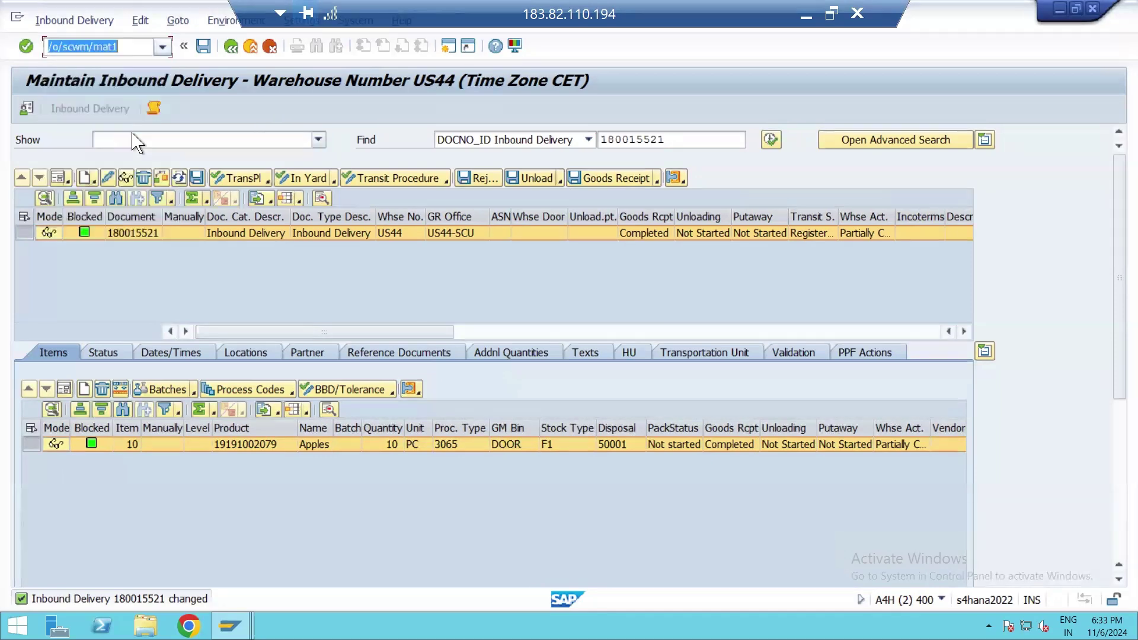
pyautogui.press('Return')
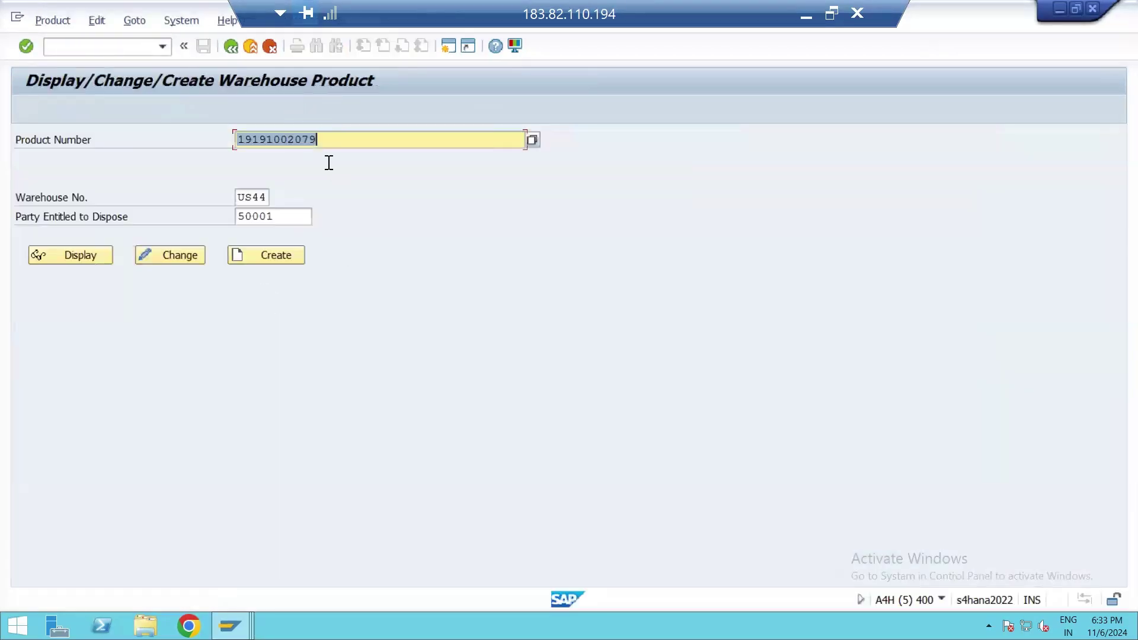
pyautogui.click(181, 259)
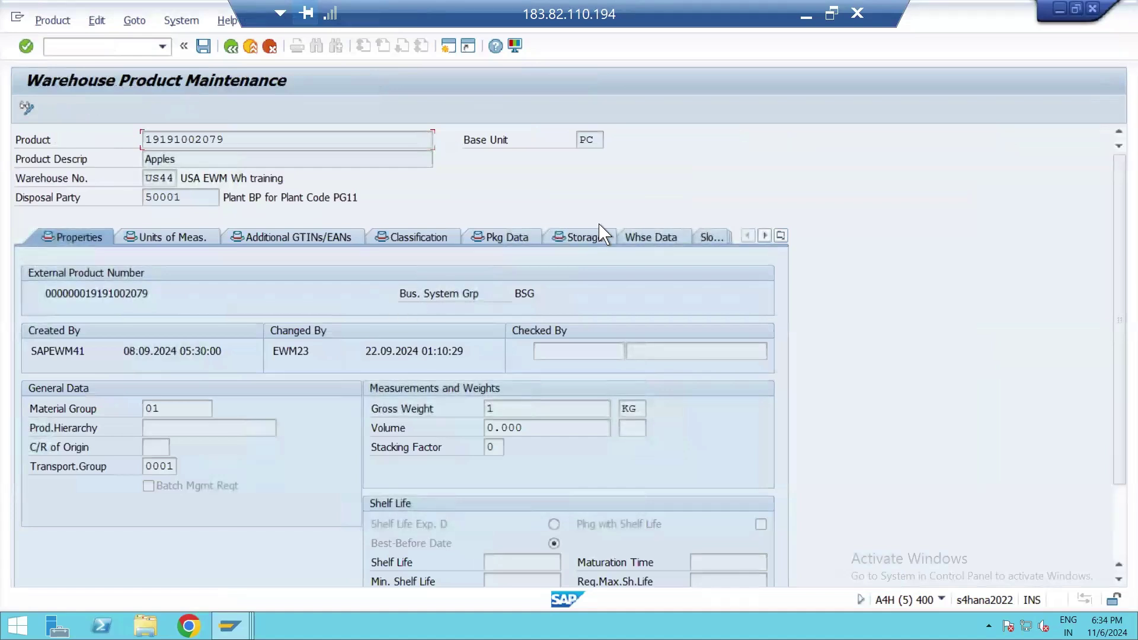
# Step: Clear the process type determination indicator in the Apples product's warehouse data, save, and return to the product selection
pyautogui.click(648, 237)
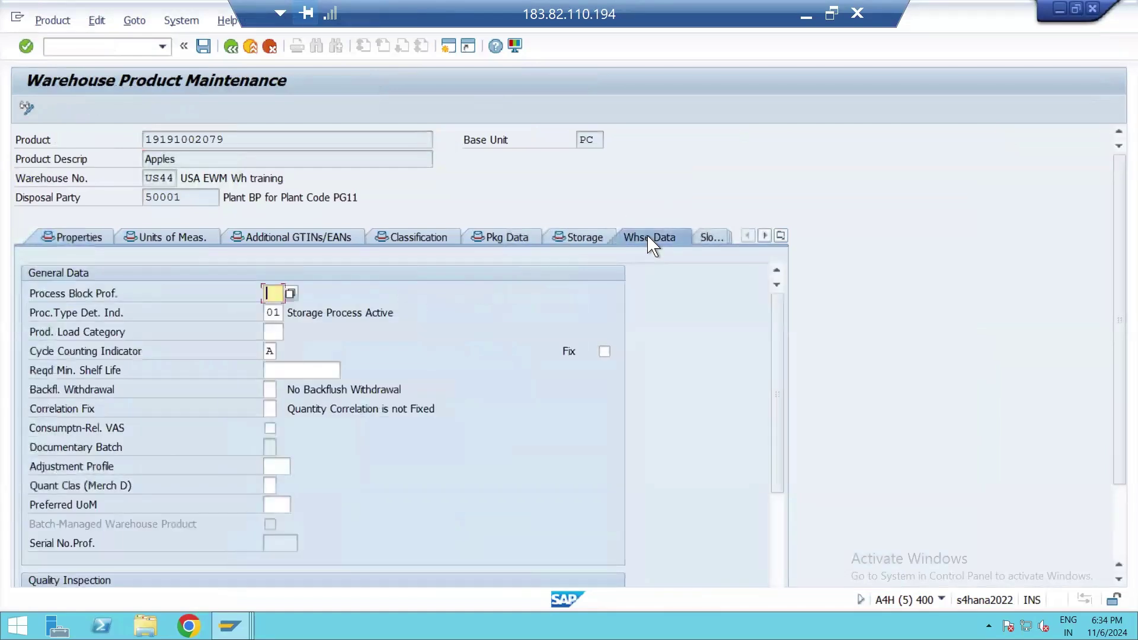
pyautogui.click(278, 312)
pyautogui.press('BackSpace')
pyautogui.press('BackSpace')
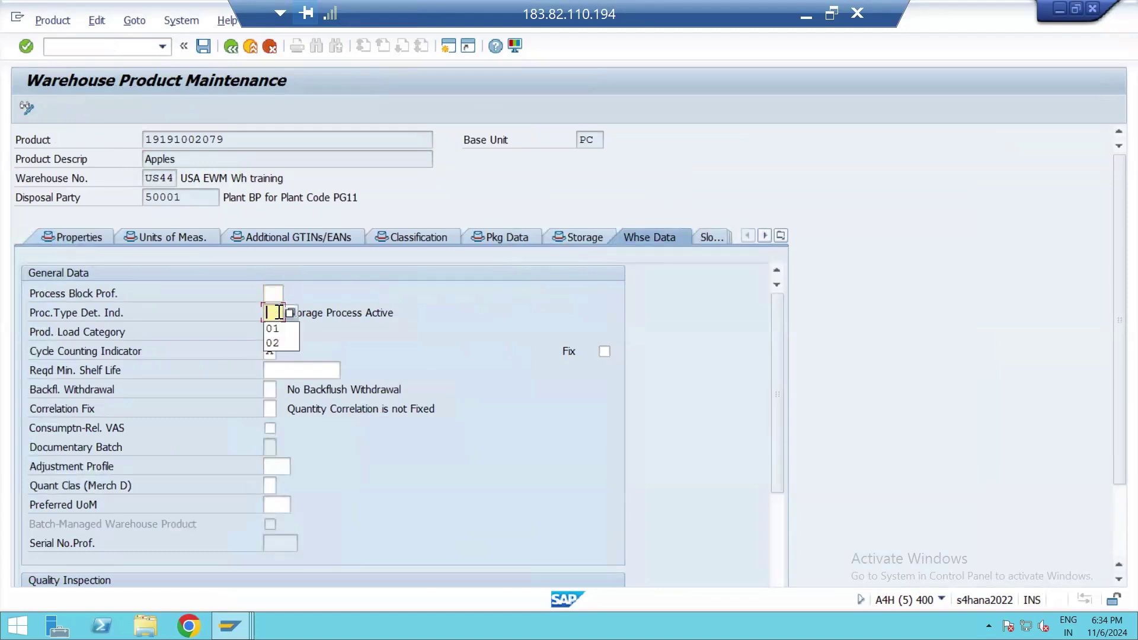
pyautogui.press('Escape')
pyautogui.click(205, 47)
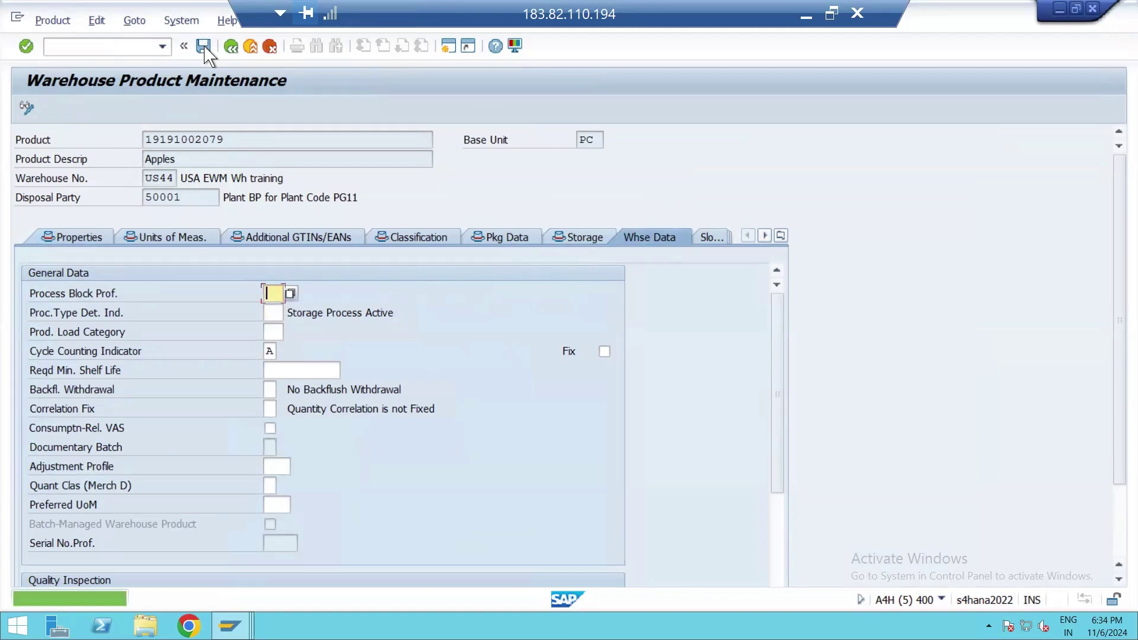
pyautogui.click(205, 47)
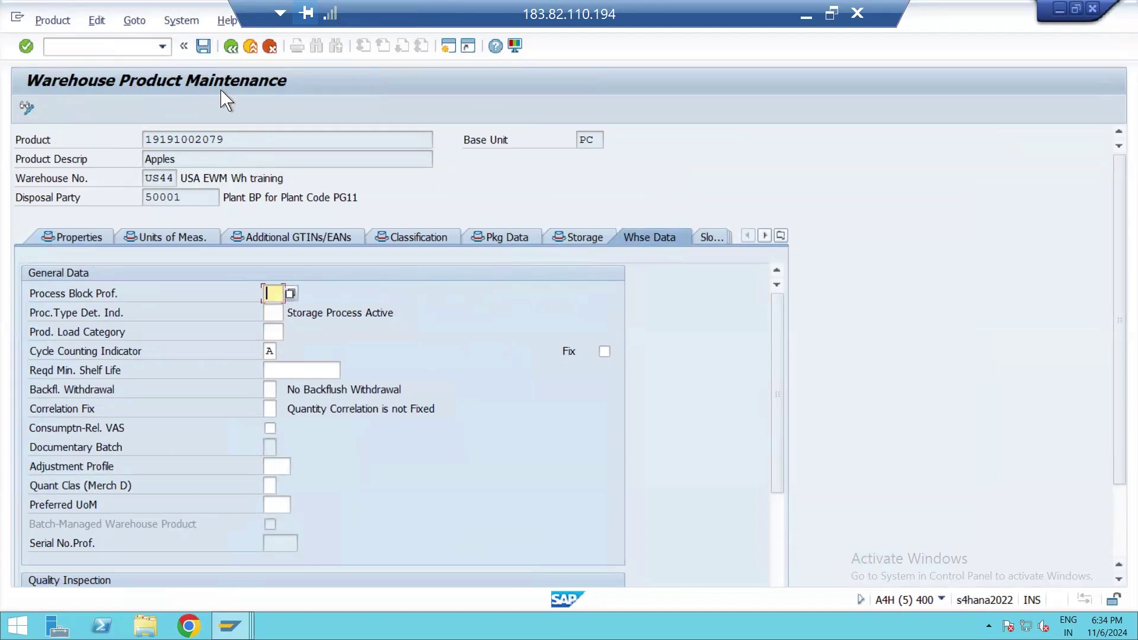
pyautogui.click(231, 46)
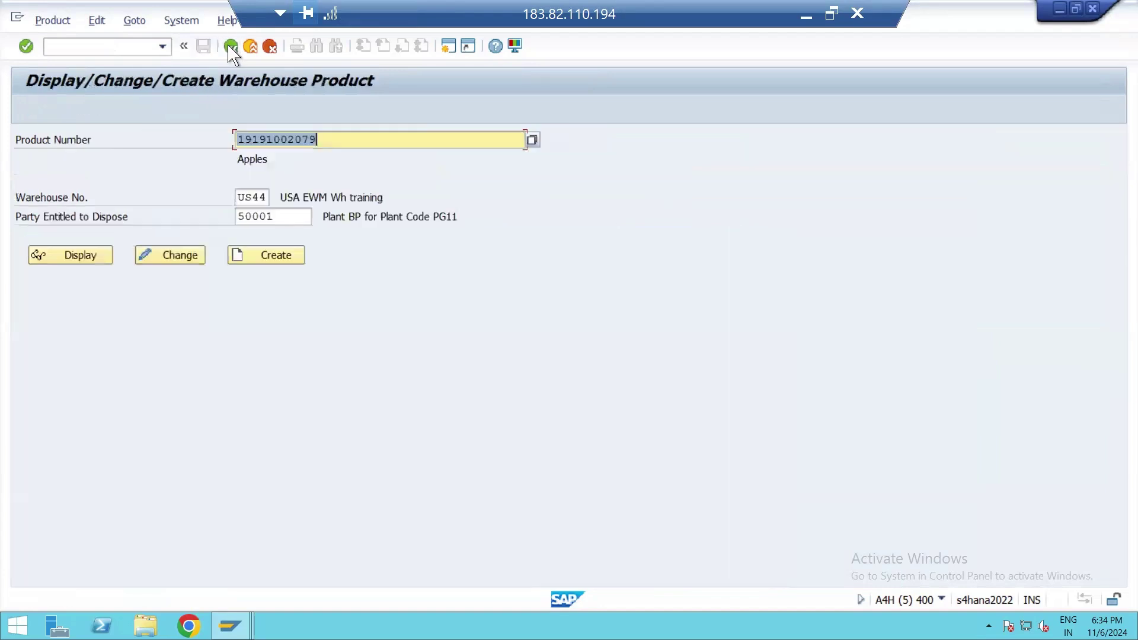
# Step: Start creating another inbound delivery with /nvl31n
pyautogui.click(143, 48)
pyautogui.write('/nvl31n')
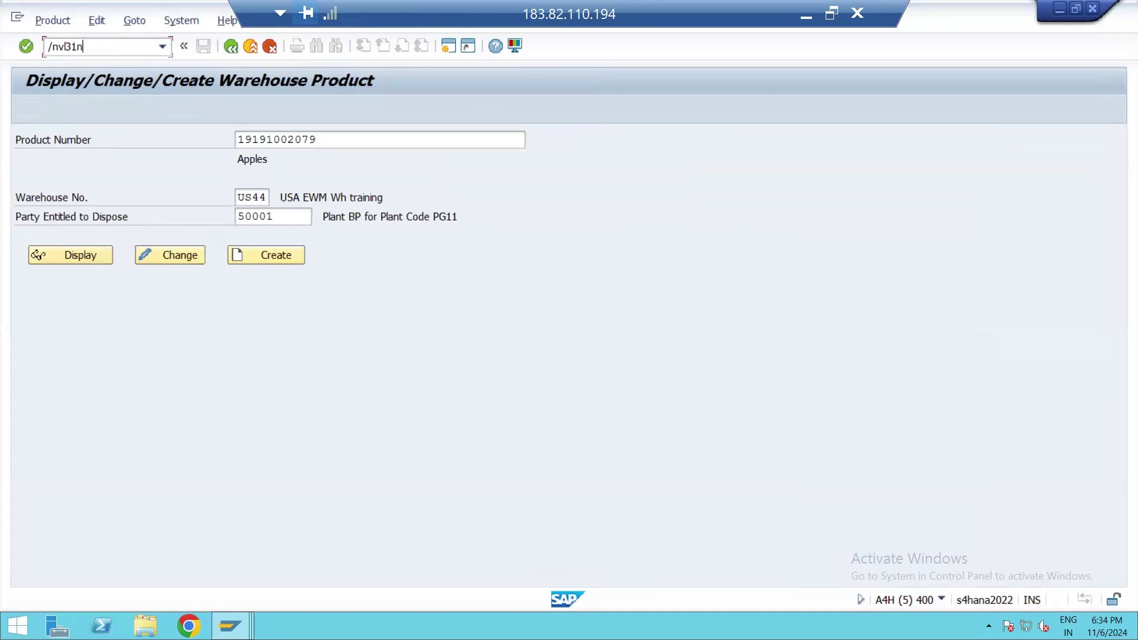
pyautogui.press('Return')
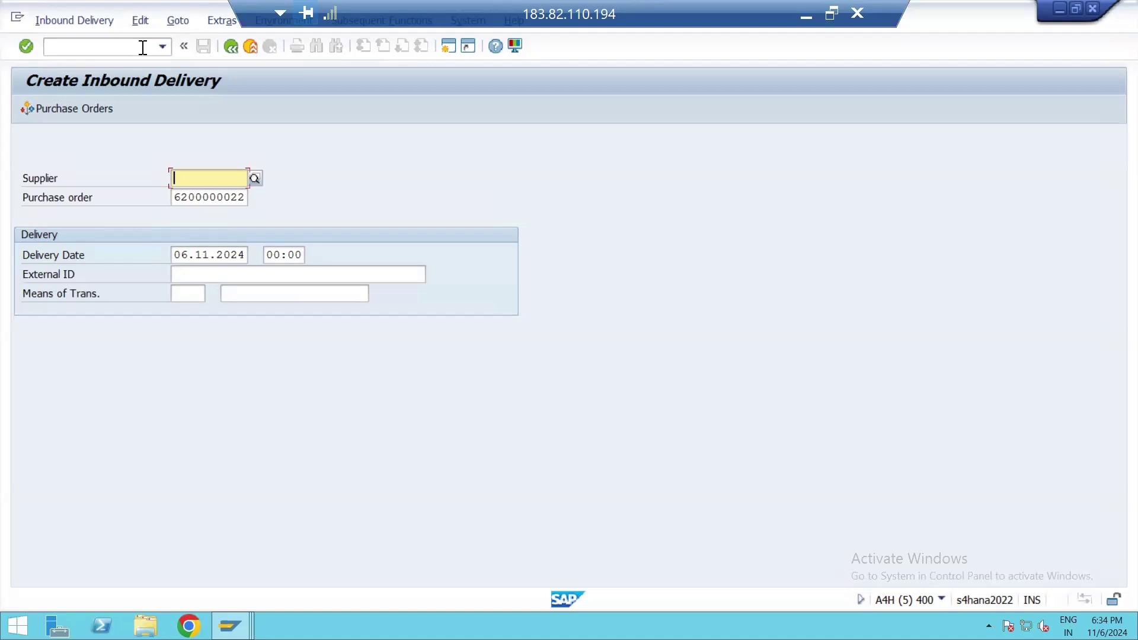
# Step: Load the preset purchase order into the inbound delivery and set item 10's storage location to USIN
pyautogui.press('Return')
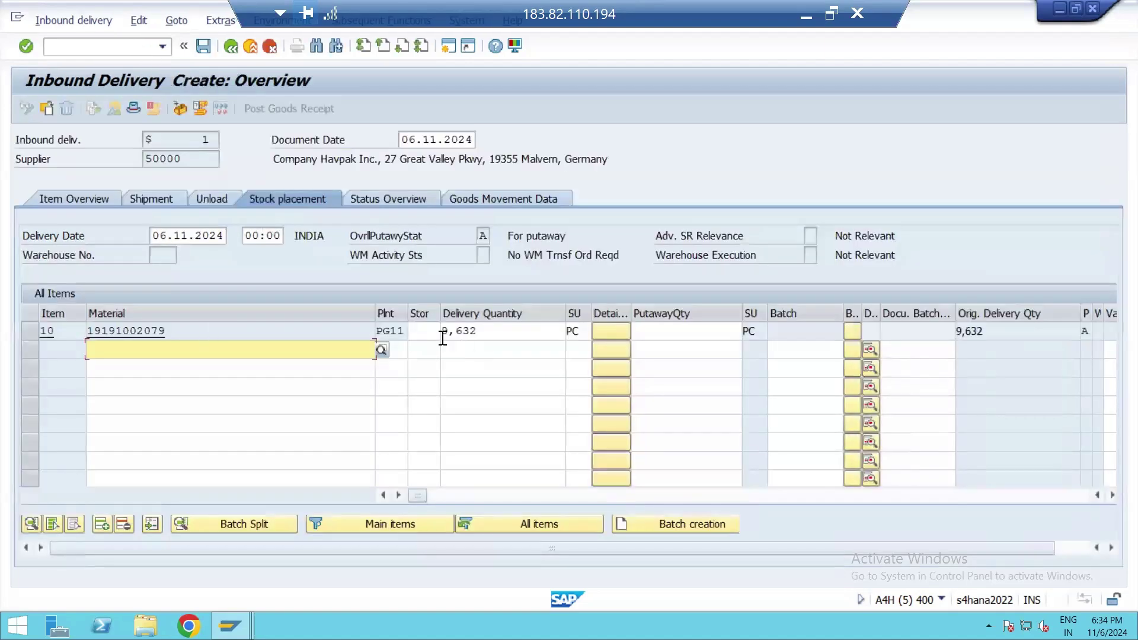
pyautogui.click(427, 333)
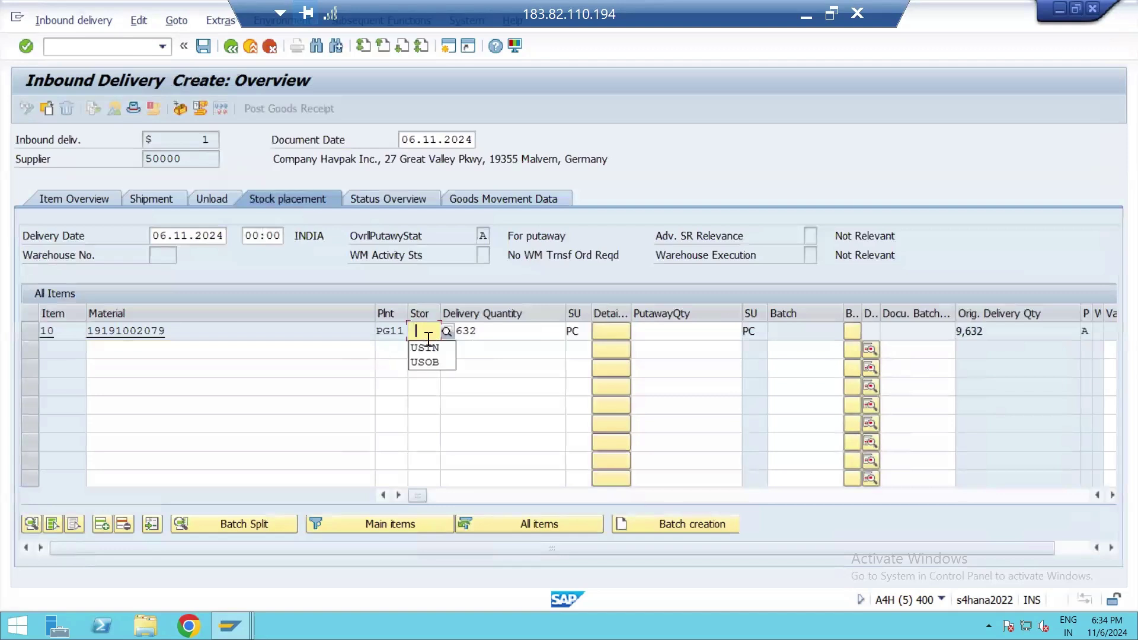
pyautogui.click(432, 350)
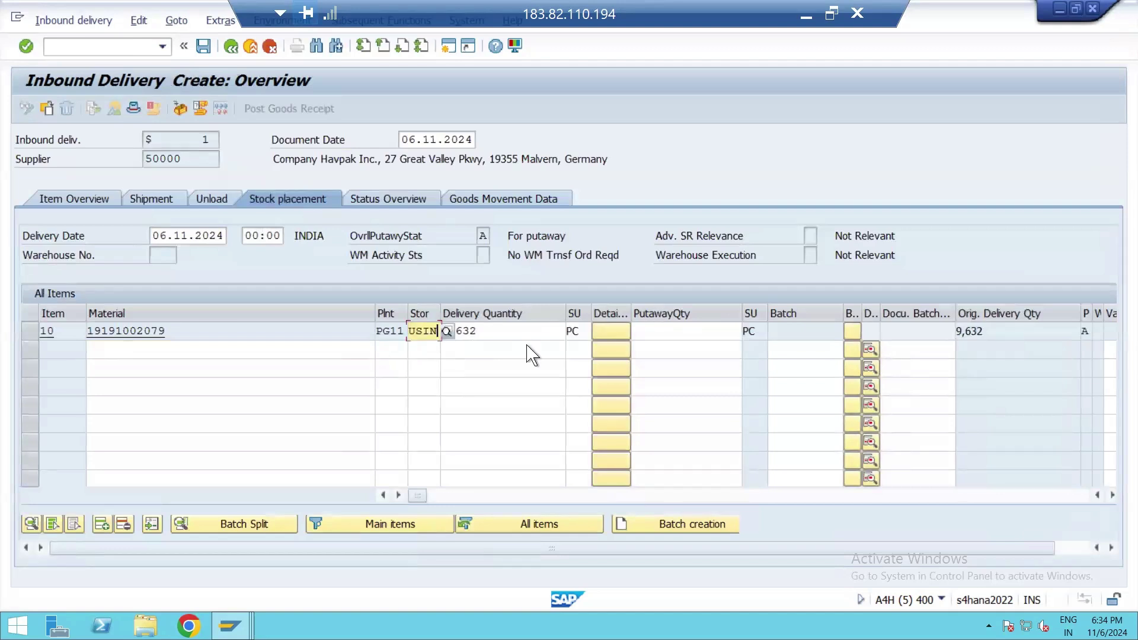
# Step: Set item 10's delivery quantity to 10 PC and accept the determined goods receiving point
pyautogui.click(535, 323)
pyautogui.press('BackSpace')
pyautogui.press('BackSpace')
pyautogui.press('BackSpace')
pyautogui.press('BackSpace')
pyautogui.press('BackSpace')
pyautogui.write('10')
pyautogui.press('Return')
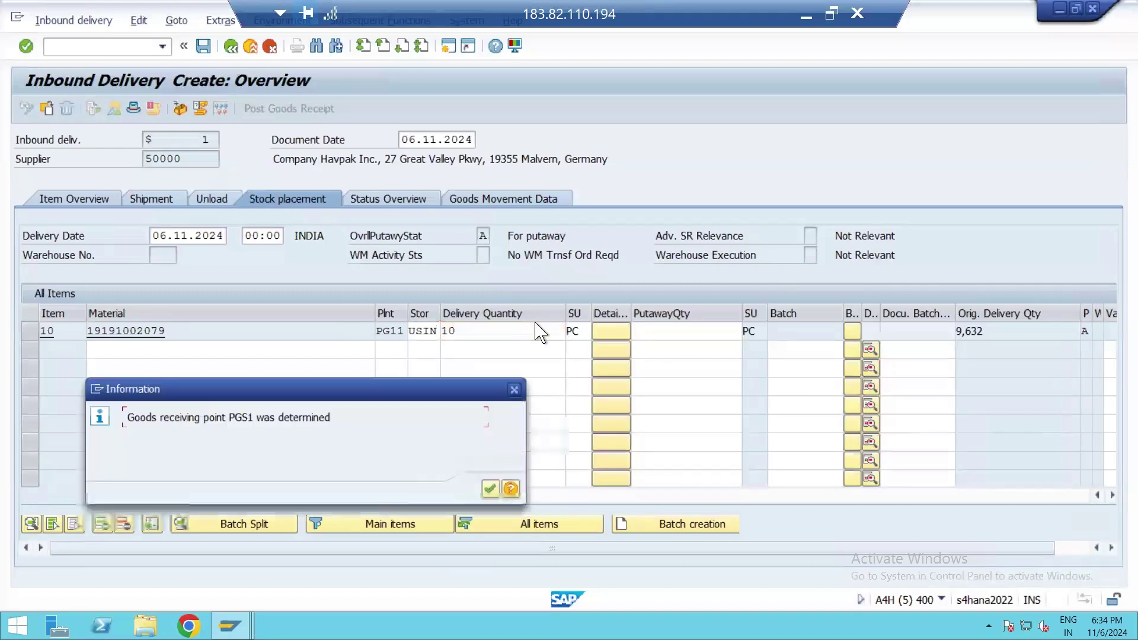
pyautogui.press('Return')
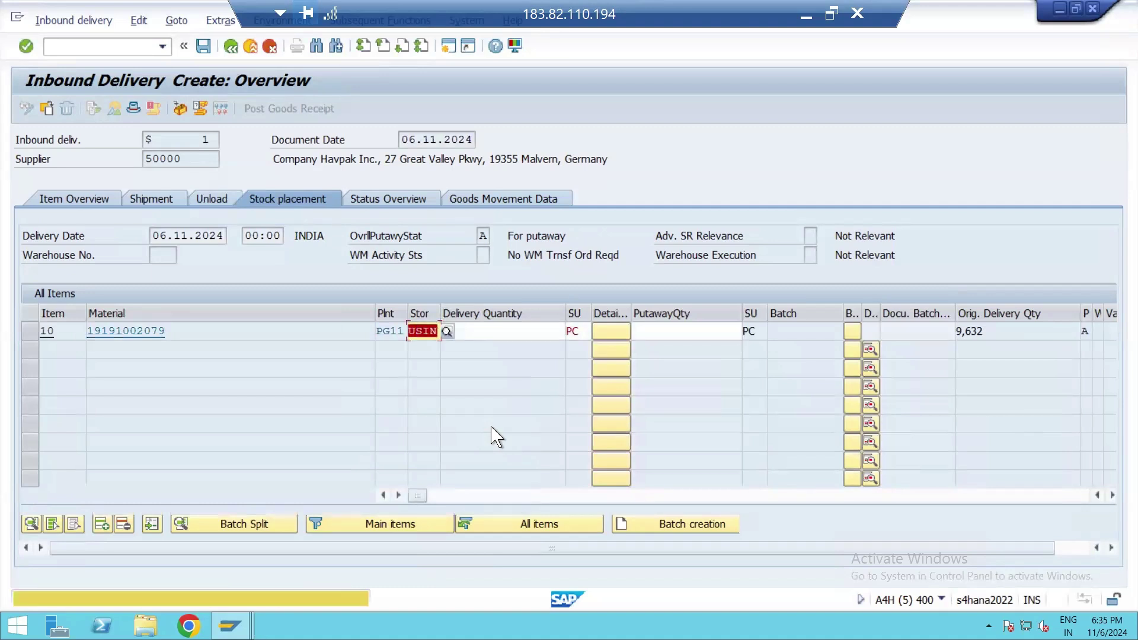
# Step: Re-enter 10 as the item's delivery quantity and save the inbound delivery
pyautogui.press('Tab')
pyautogui.write('1')
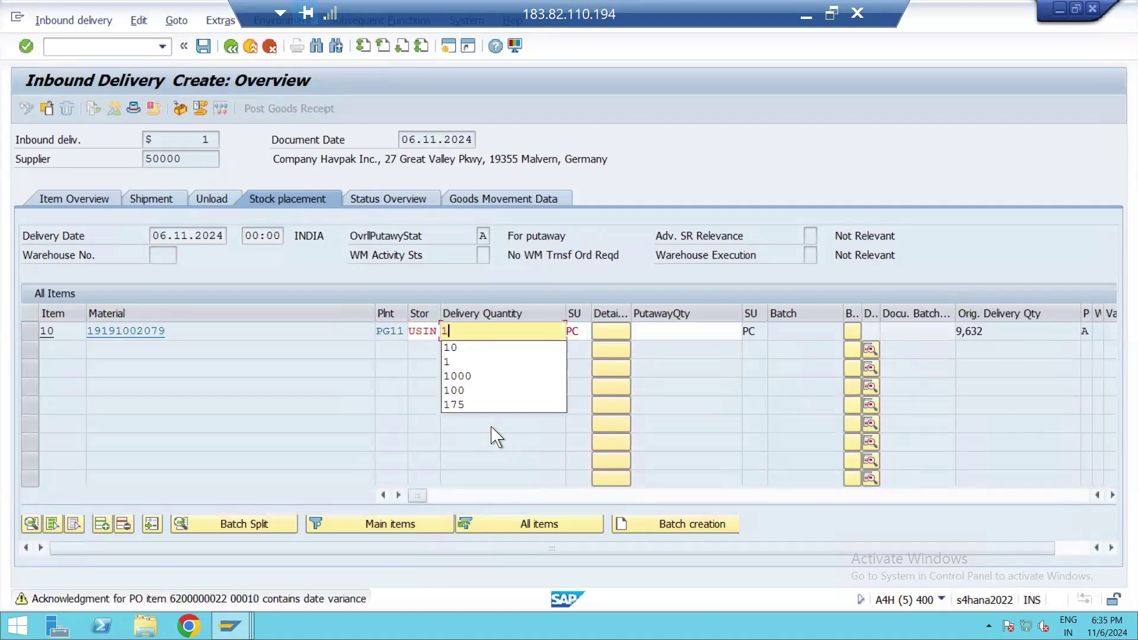
pyautogui.write('0')
pyautogui.press('Return')
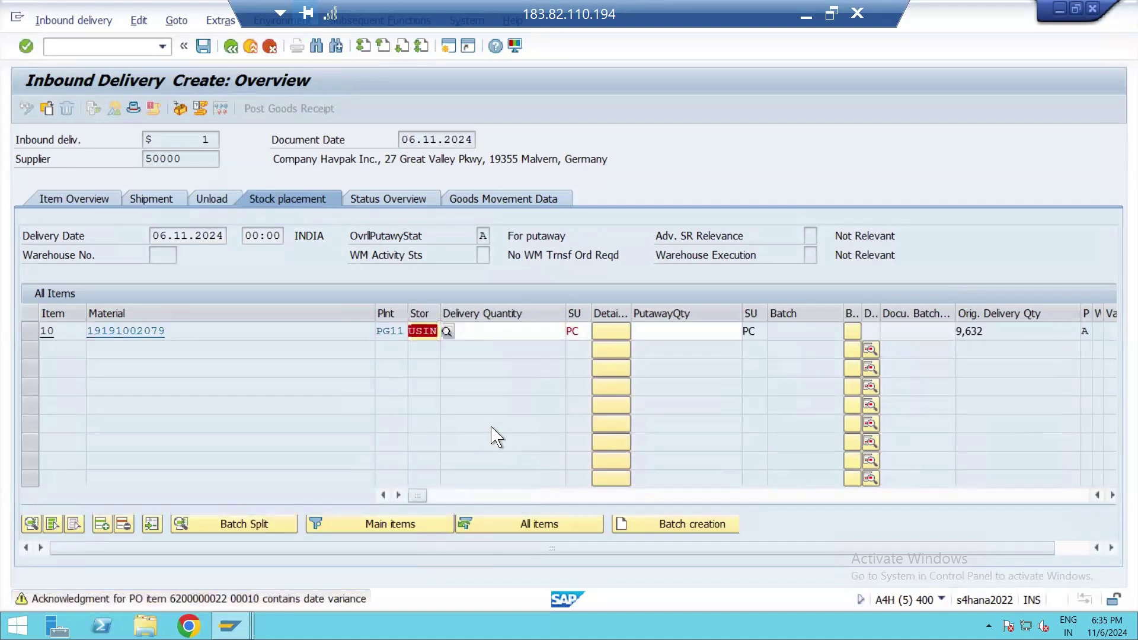
pyautogui.press('Return')
pyautogui.click(203, 46)
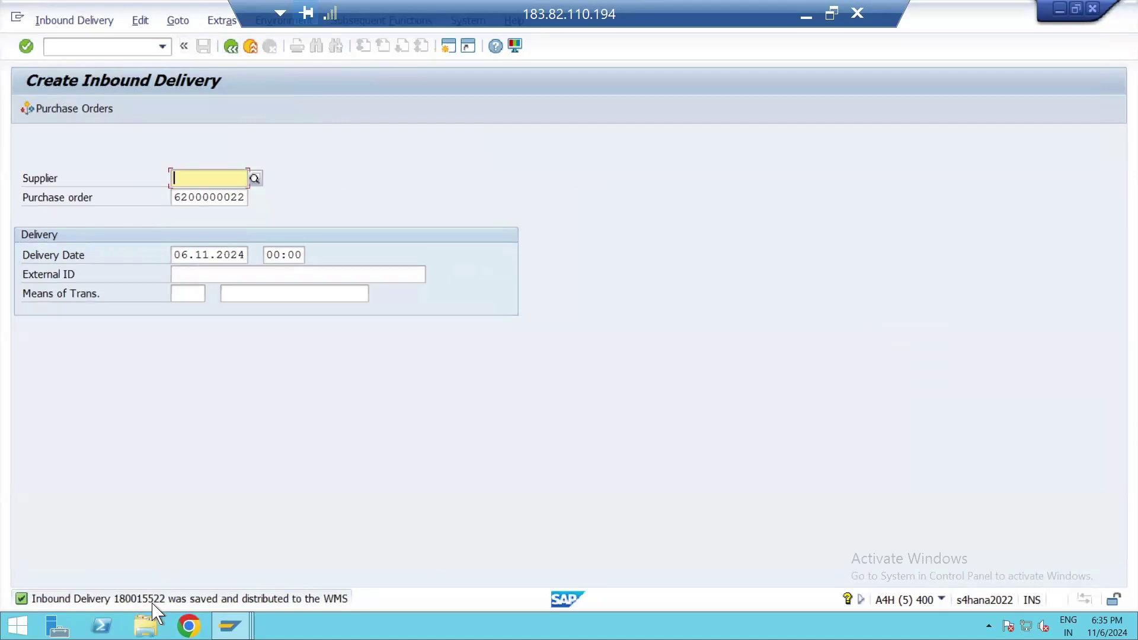
# Step: Open inbound delivery maintenance with /n/scwm/prdi and find the newly saved delivery by its document number
pyautogui.click(158, 46)
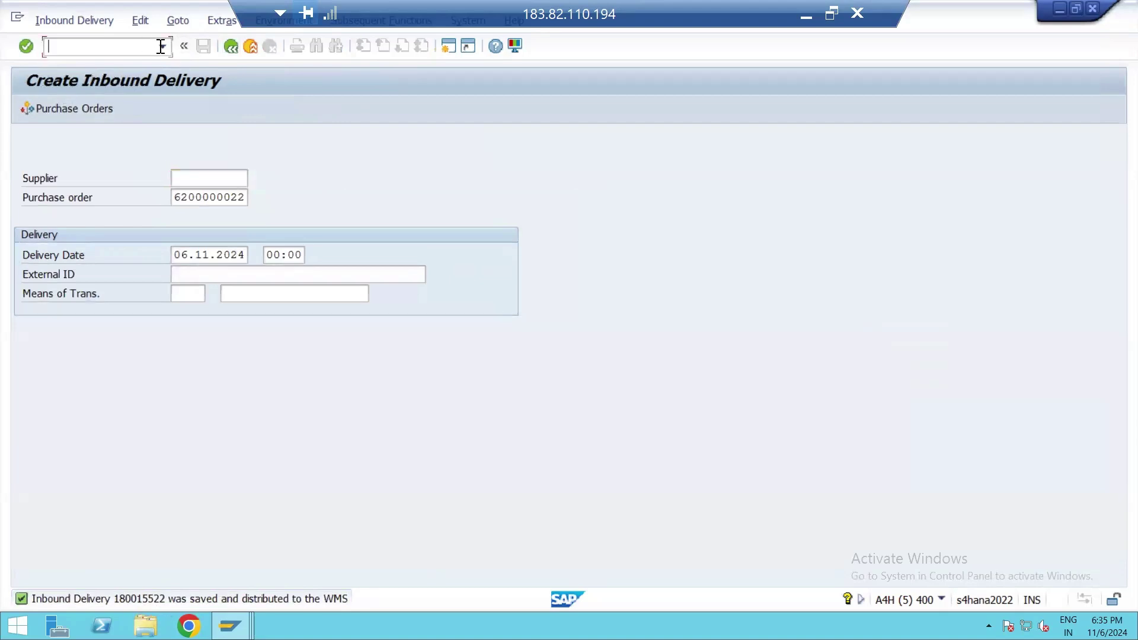
pyautogui.click(163, 47)
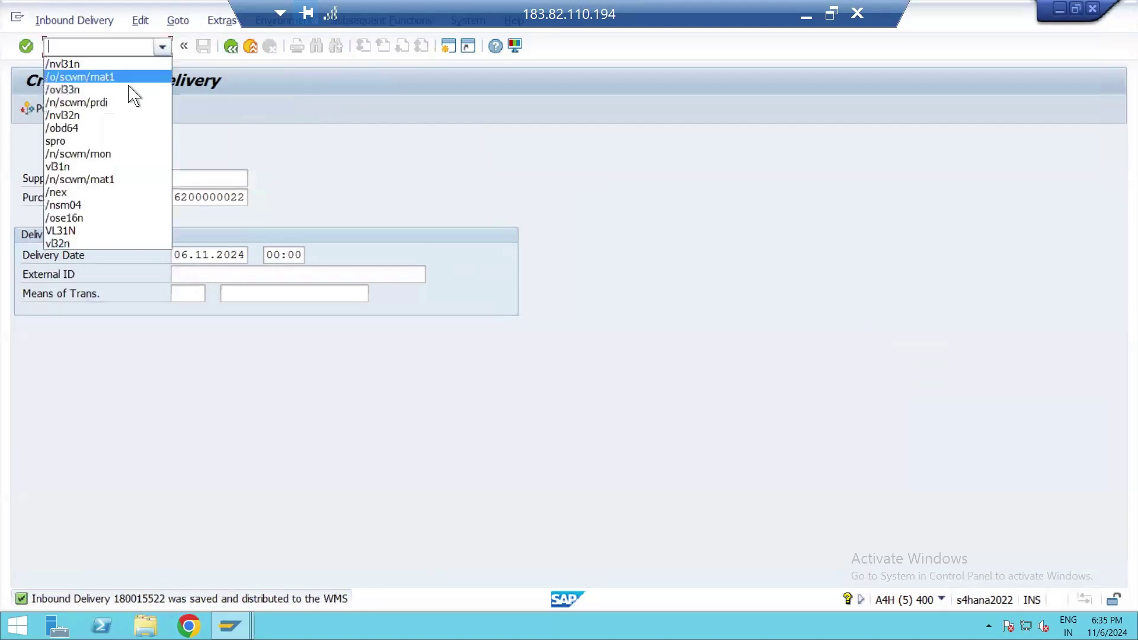
pyautogui.click(119, 105)
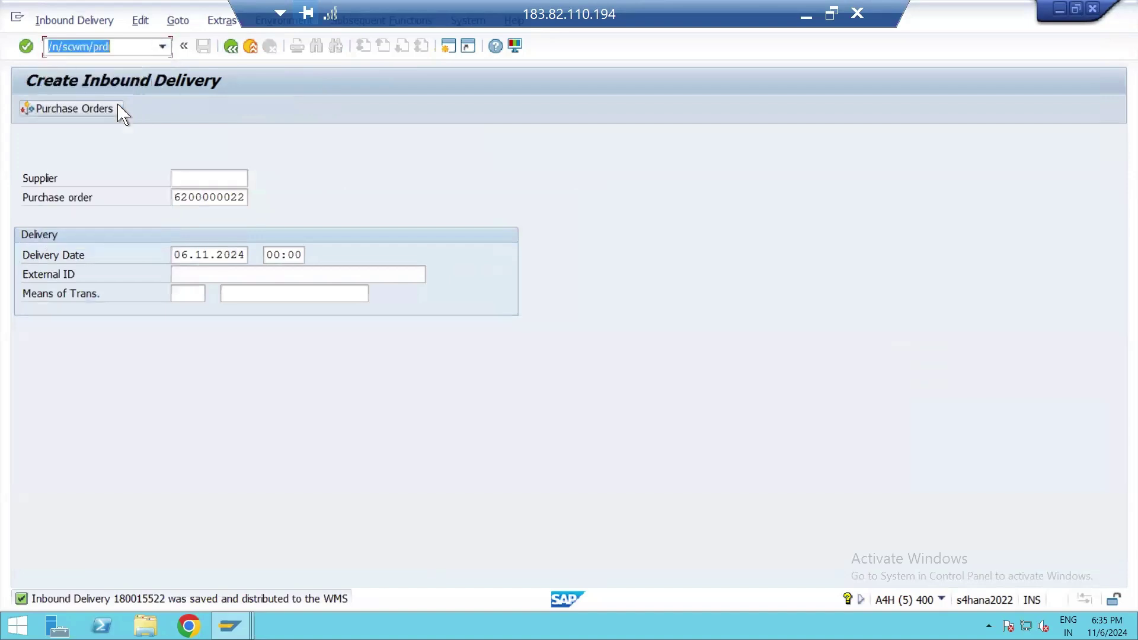
pyautogui.press('Return')
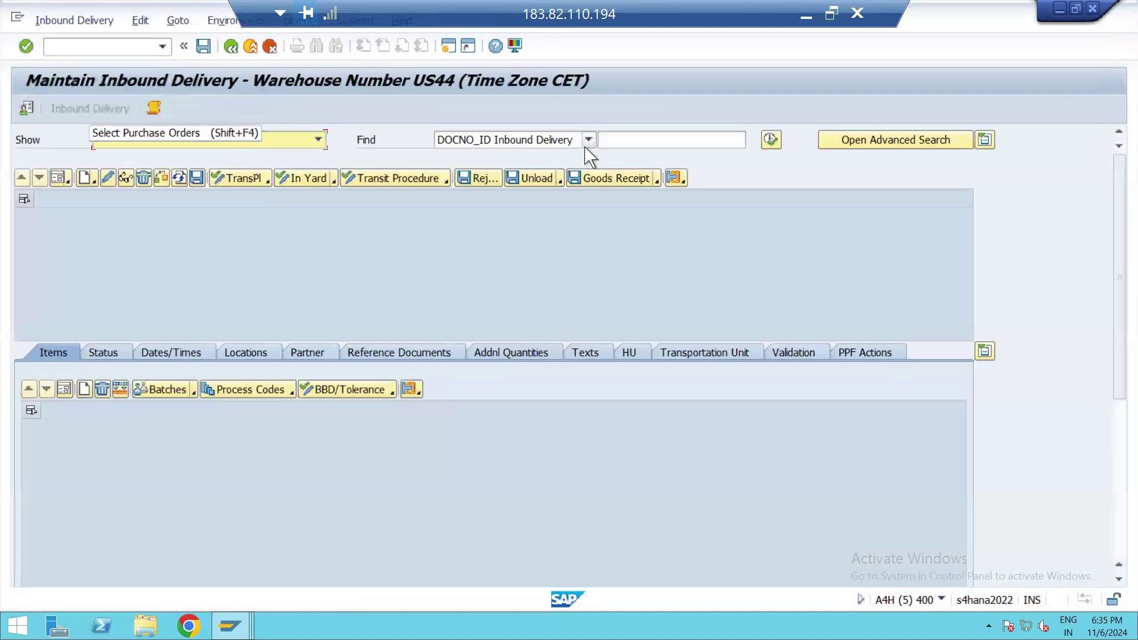
pyautogui.click(627, 141)
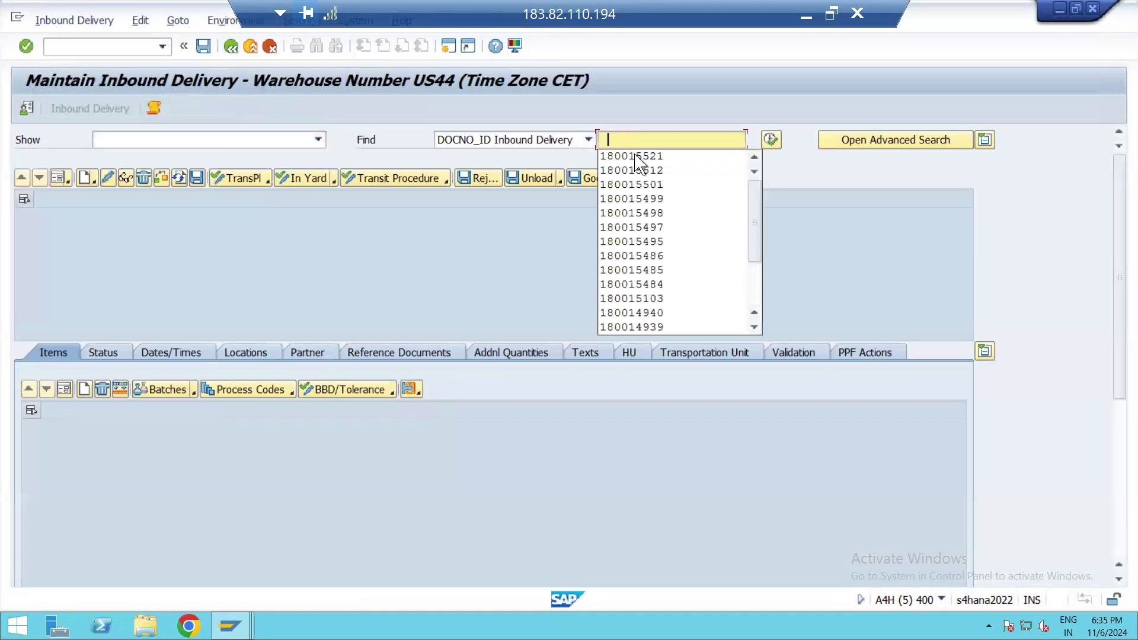
pyautogui.write('18001552')
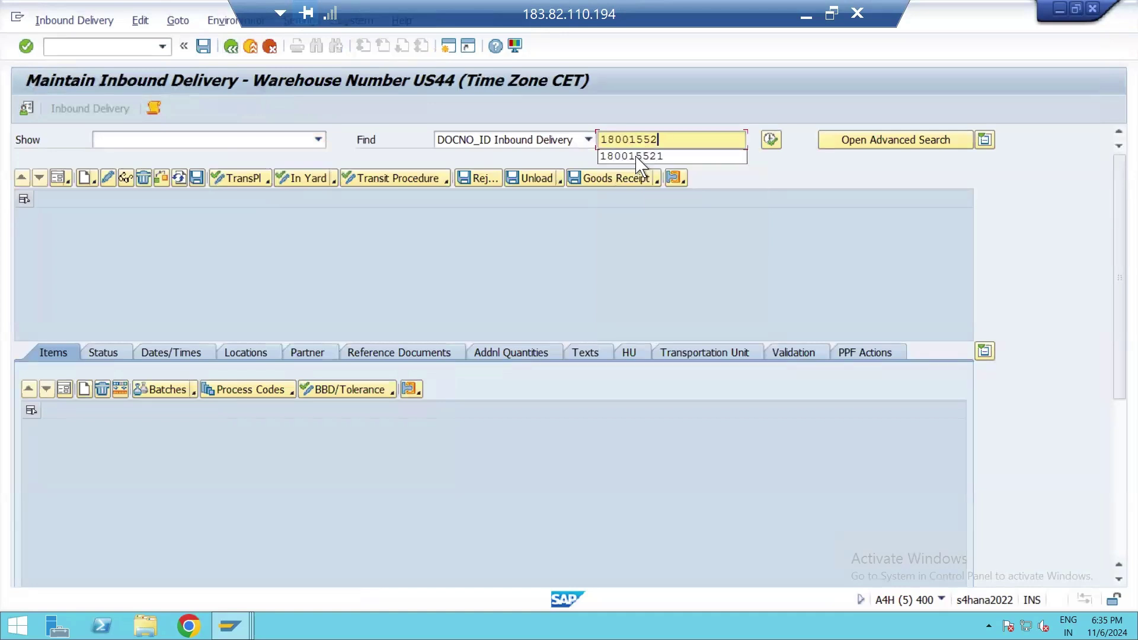
pyautogui.write('2')
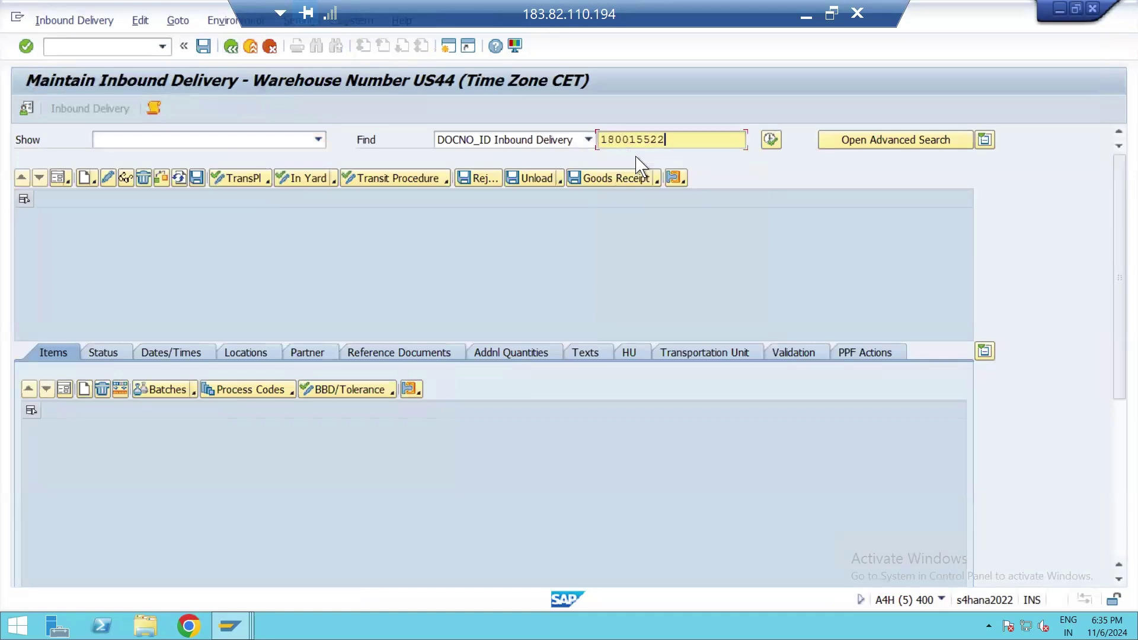
pyautogui.click(772, 140)
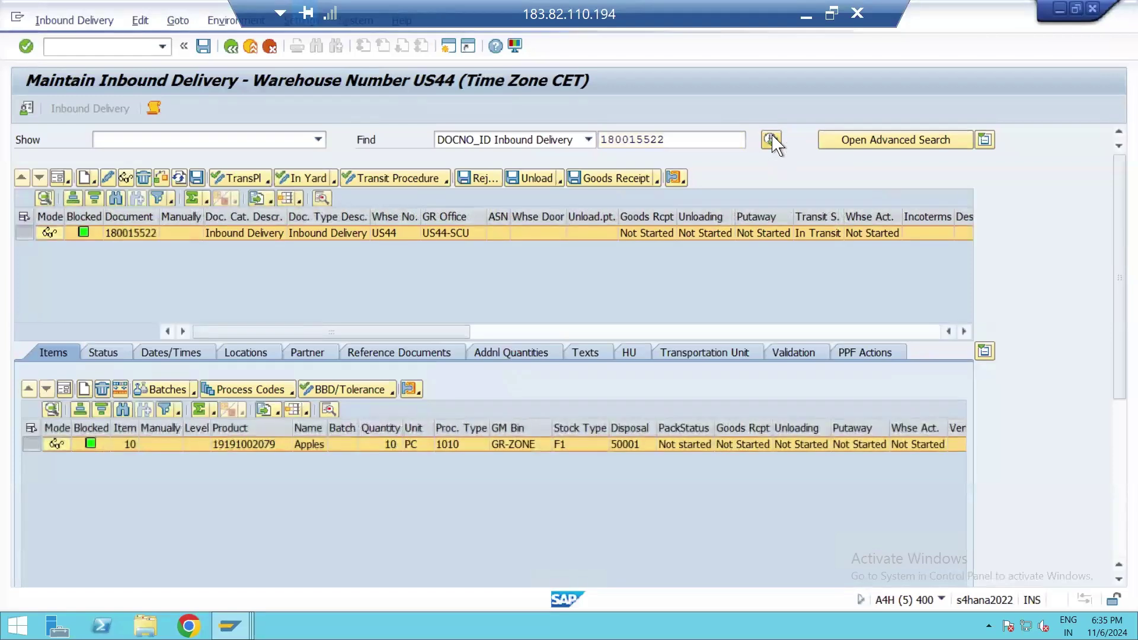